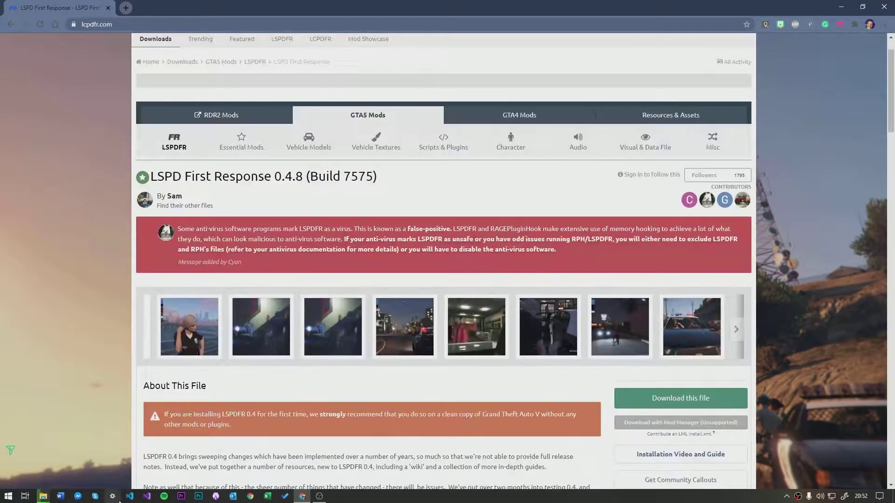
Switch to File Explorer, open the Grand Theft Auto V folder inside Rockstar Games and widen its window.
{"action": "mouse_move", "coordinate": [43, 497]}
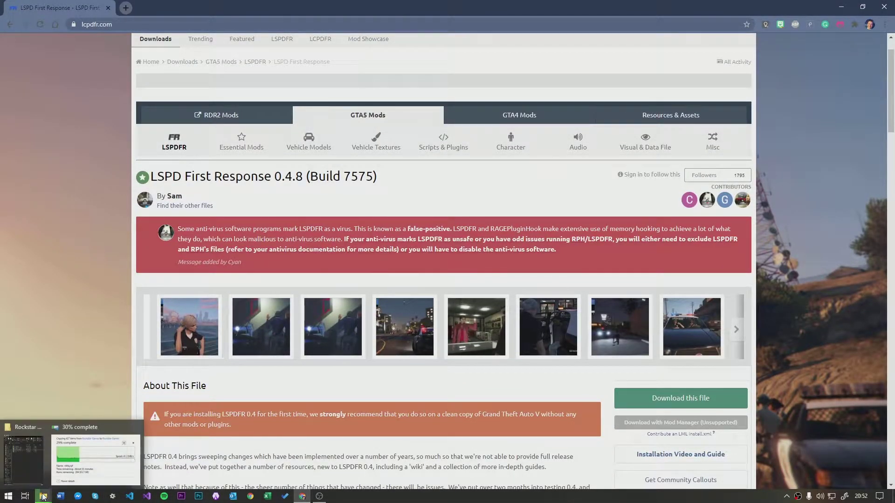
{"action": "left_click", "coordinate": [25, 455]}
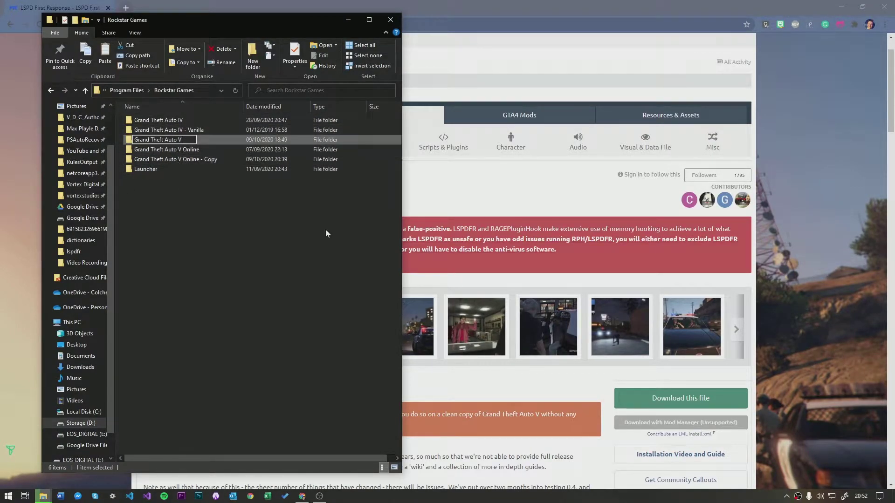
{"action": "key", "text": "Return"}
{"action": "key", "text": "Return"}
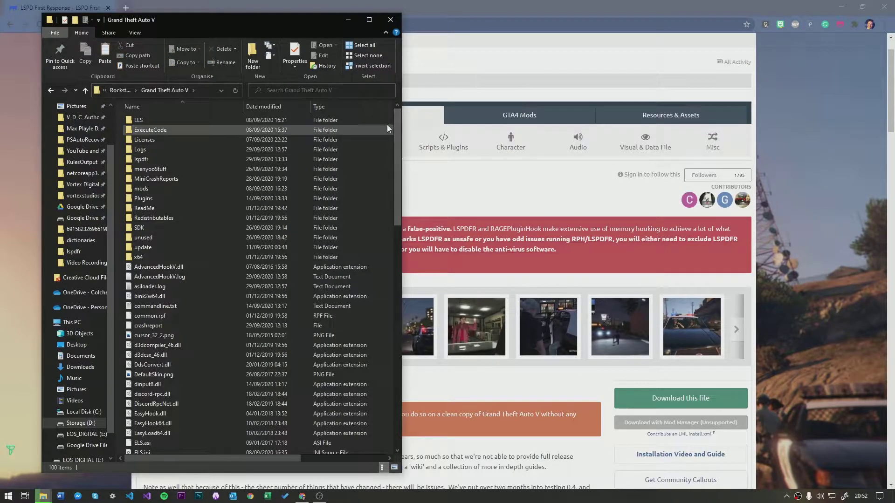
{"action": "left_click_drag", "start_coordinate": [401, 119], "coordinate": [649, 117]}
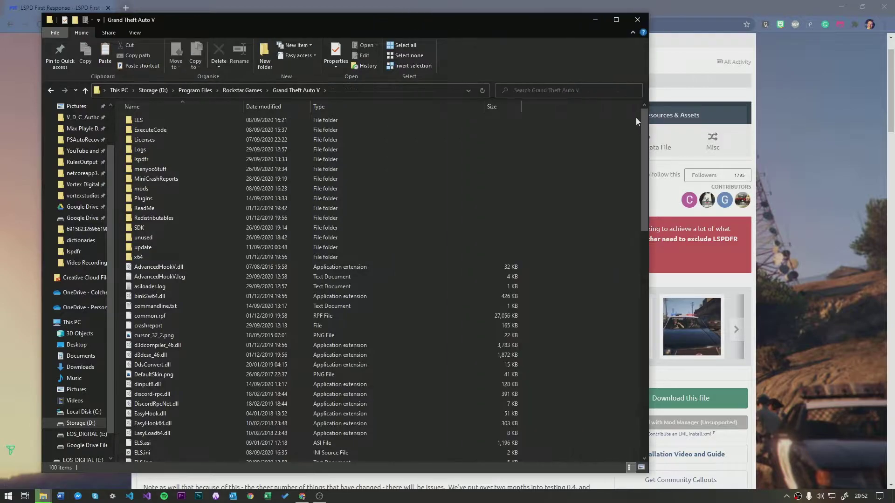
{"action": "left_click", "coordinate": [594, 19]}
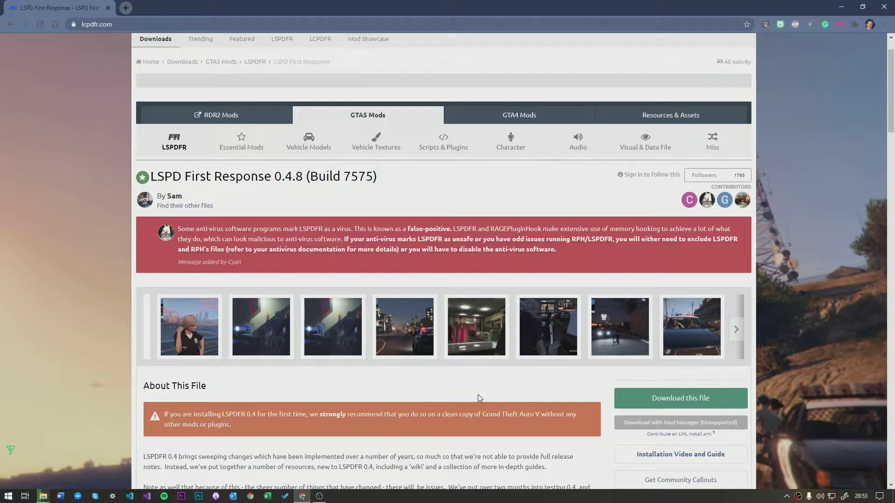
Look through the files in the Grand Theft Auto V game folder, returning to the browser at the end.
{"action": "left_click", "coordinate": [42, 496]}
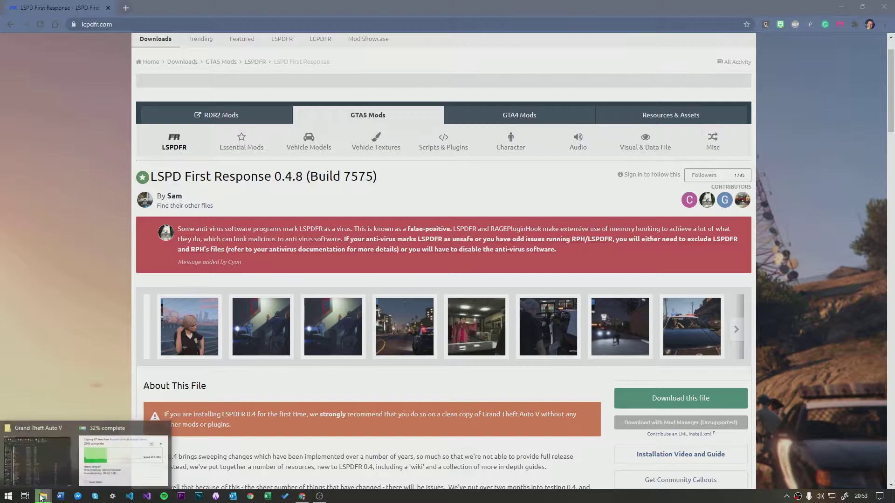
{"action": "left_click", "coordinate": [37, 454]}
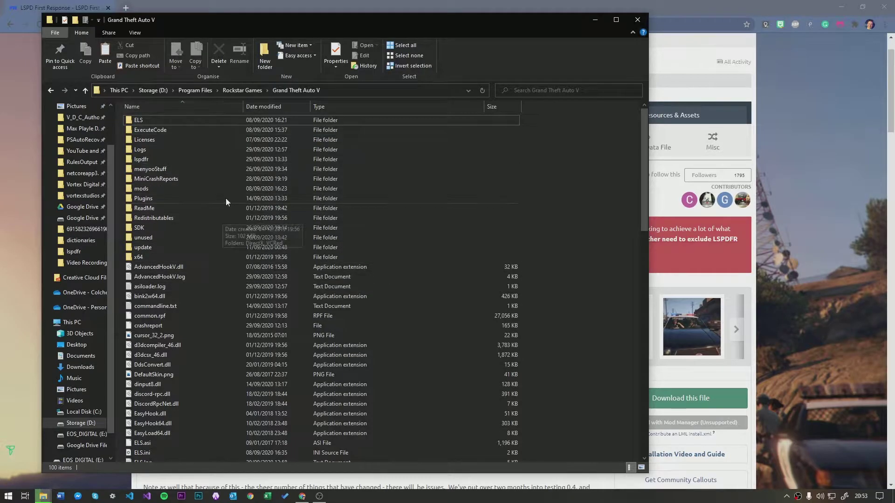
{"action": "scroll", "coordinate": [238, 157], "scroll_direction": "down", "scroll_amount": 12}
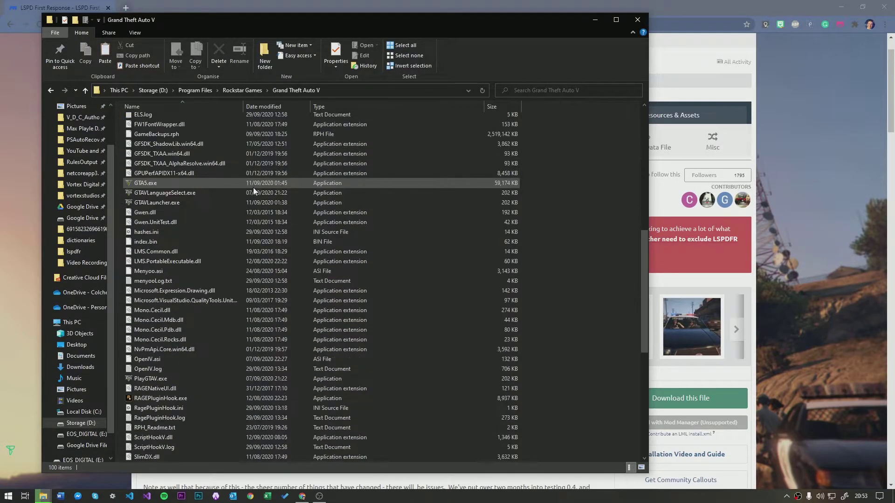
{"action": "scroll", "coordinate": [253, 188], "scroll_direction": "down", "scroll_amount": 9}
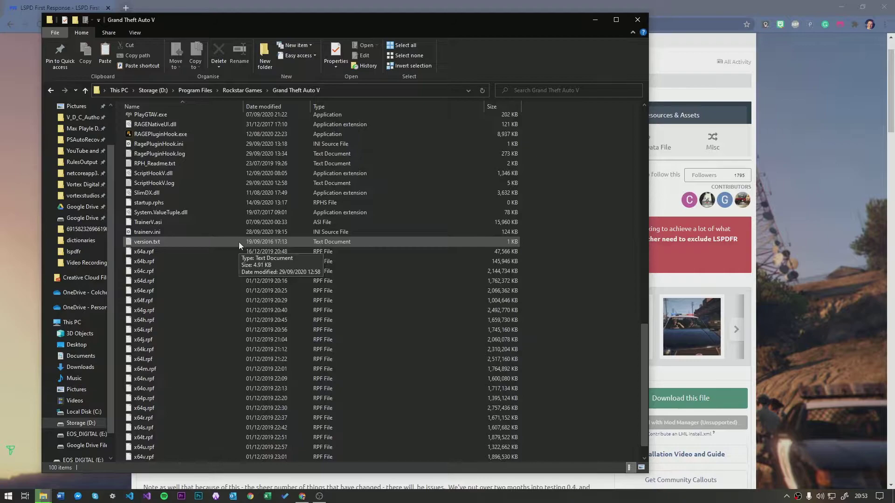
{"action": "scroll", "coordinate": [239, 242], "scroll_direction": "up", "scroll_amount": 20}
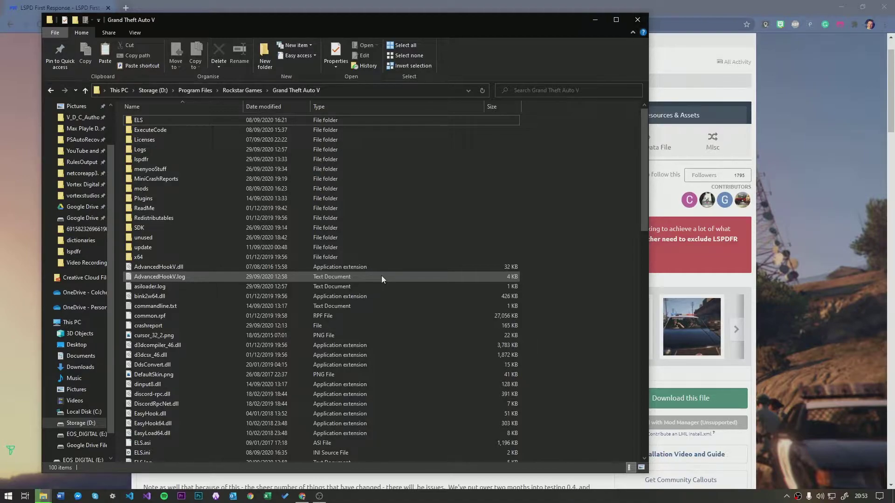
{"action": "left_click", "coordinate": [859, 108]}
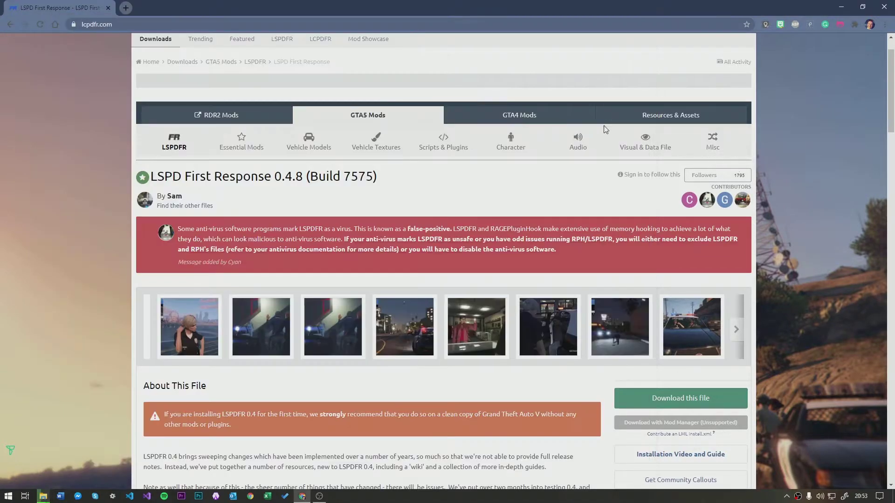
Examine the full web address of the LSPD First Response download page.
{"action": "left_click", "coordinate": [93, 26]}
{"action": "left_click", "coordinate": [142, 24]}
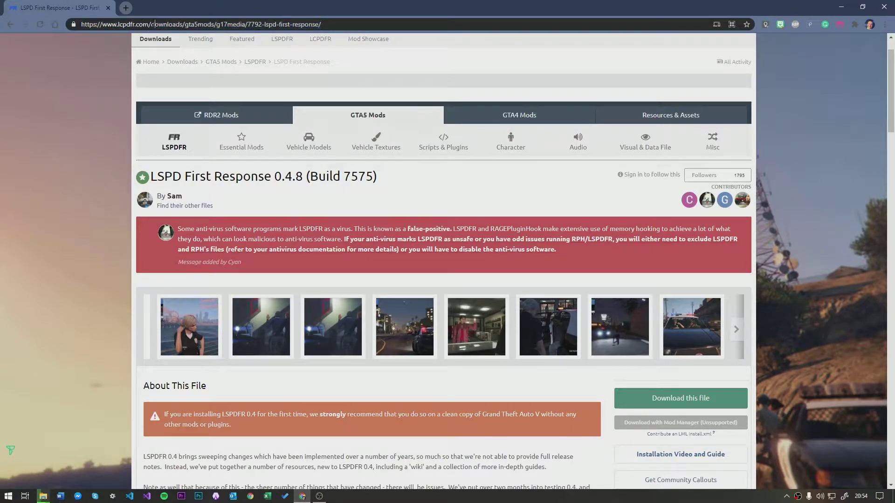
{"action": "left_click_drag", "start_coordinate": [185, 25], "coordinate": [330, 25]}
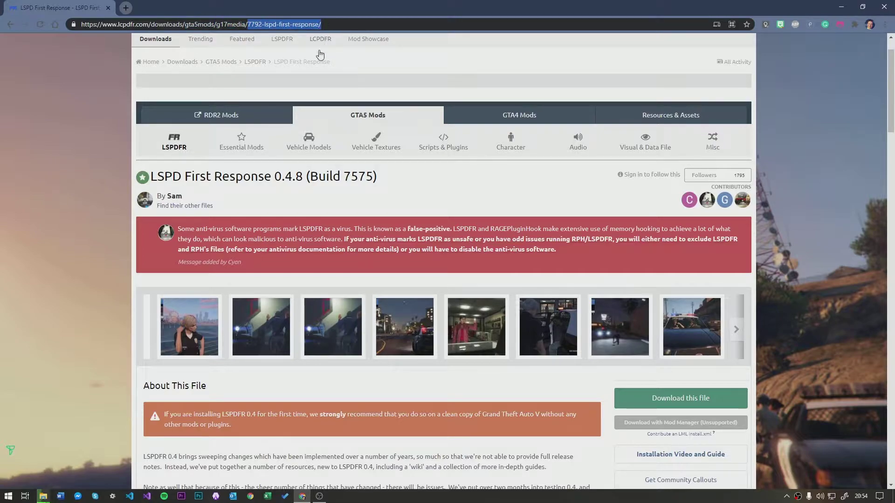
{"action": "left_click", "coordinate": [51, 312]}
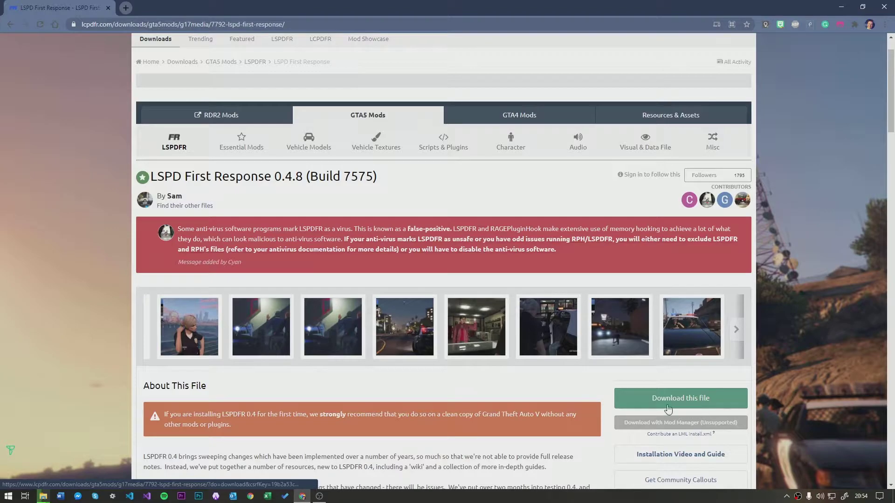
Look over the LSPD First Response 0.4.8 page and request its file download.
{"action": "scroll", "coordinate": [702, 233], "scroll_direction": "down", "scroll_amount": 15}
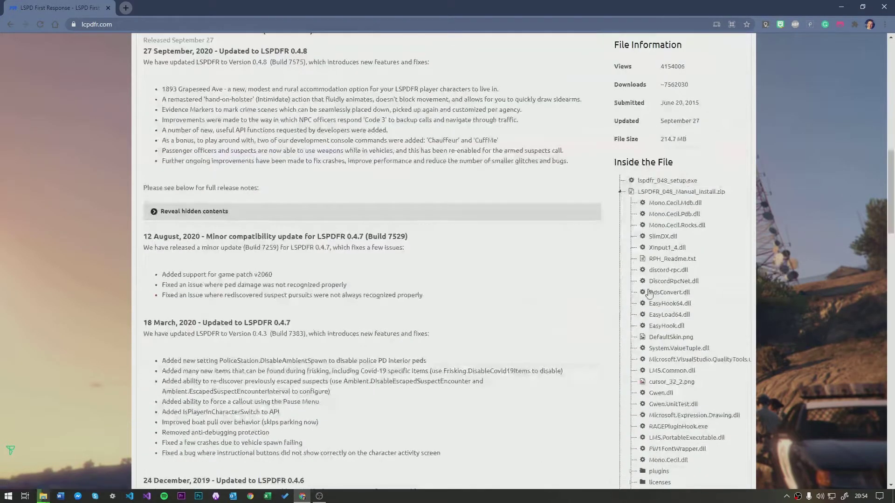
{"action": "scroll", "coordinate": [647, 294], "scroll_direction": "up", "scroll_amount": 15}
{"action": "scroll", "coordinate": [578, 394], "scroll_direction": "down", "scroll_amount": 2}
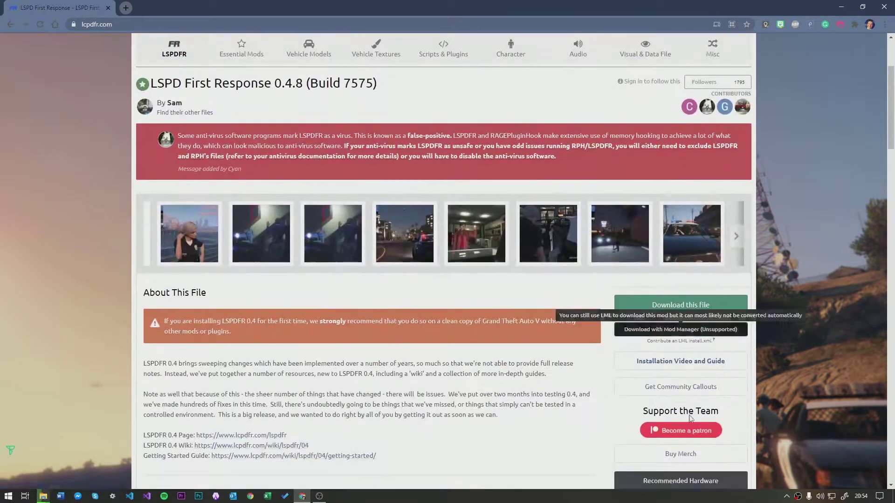
{"action": "scroll", "coordinate": [685, 320], "scroll_direction": "down", "scroll_amount": 4}
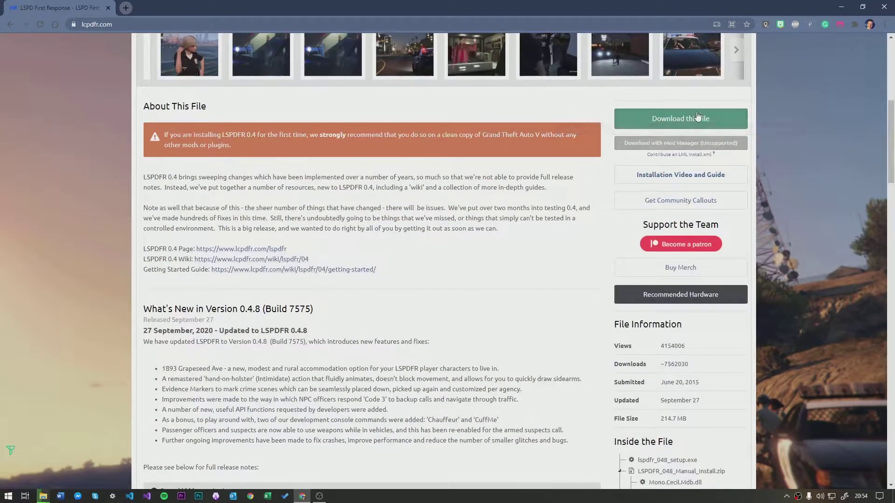
{"action": "left_click", "coordinate": [686, 121]}
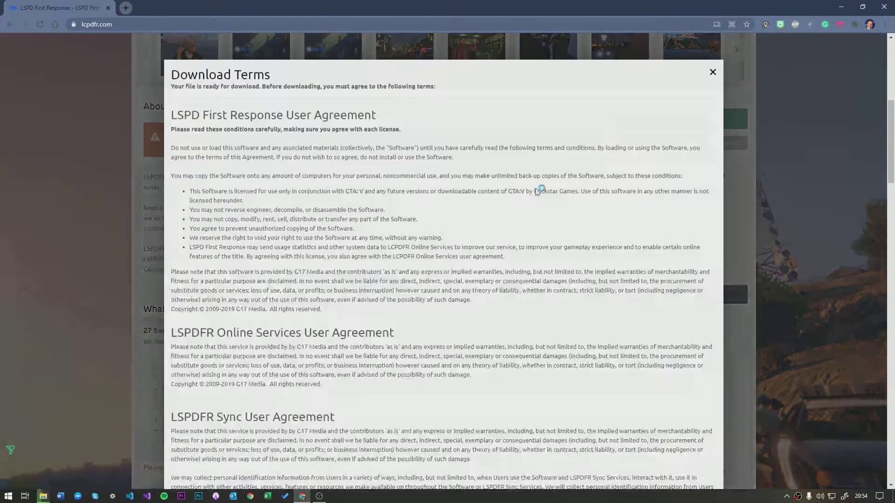
Go through the download terms to the end and agree to them to reach the file list.
{"action": "left_click_drag", "start_coordinate": [173, 111], "coordinate": [369, 218]}
{"action": "scroll", "coordinate": [303, 224], "scroll_direction": "down", "scroll_amount": 2}
{"action": "right_click", "coordinate": [281, 200]}
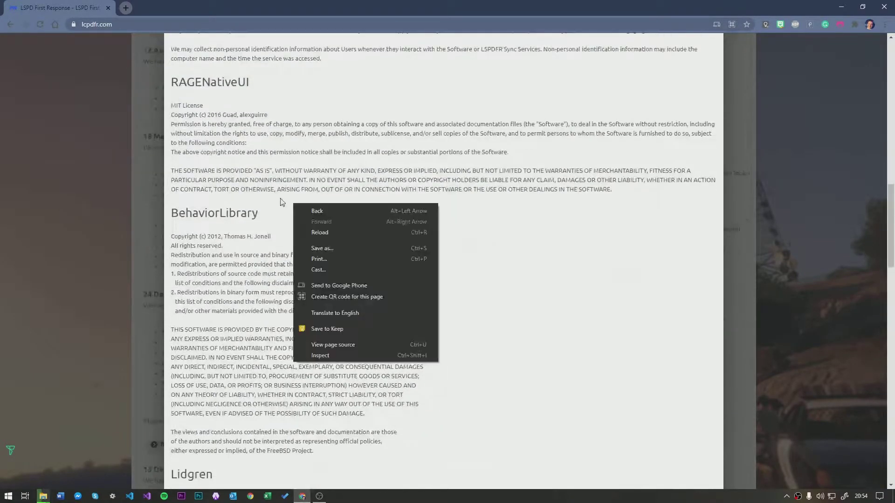
{"action": "left_click", "coordinate": [275, 199]}
{"action": "scroll", "coordinate": [278, 224], "scroll_direction": "down", "scroll_amount": 1}
{"action": "scroll", "coordinate": [278, 224], "scroll_direction": "down", "scroll_amount": 8}
{"action": "right_click", "coordinate": [279, 269]}
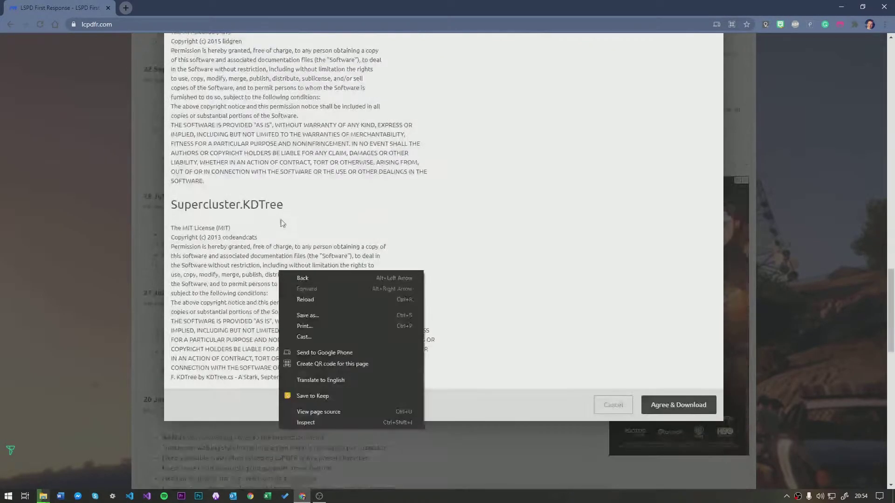
{"action": "left_click", "coordinate": [282, 224]}
{"action": "scroll", "coordinate": [298, 237], "scroll_direction": "down", "scroll_amount": 2}
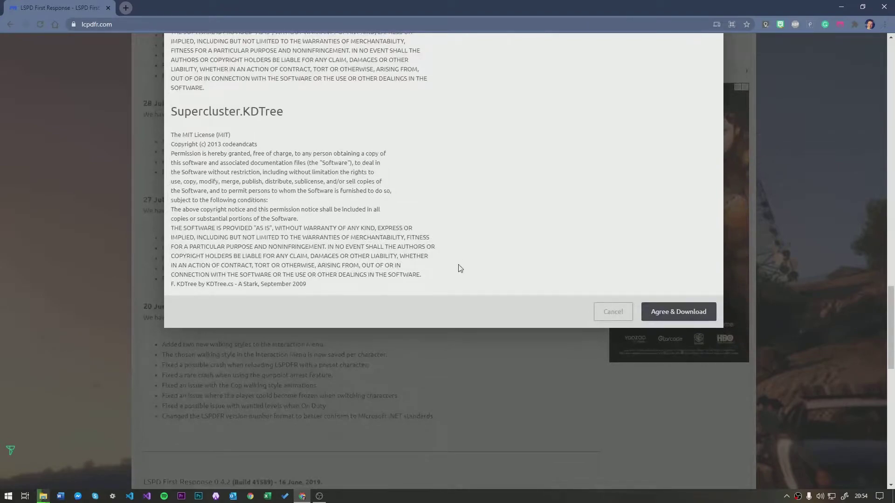
{"action": "left_click", "coordinate": [679, 311]}
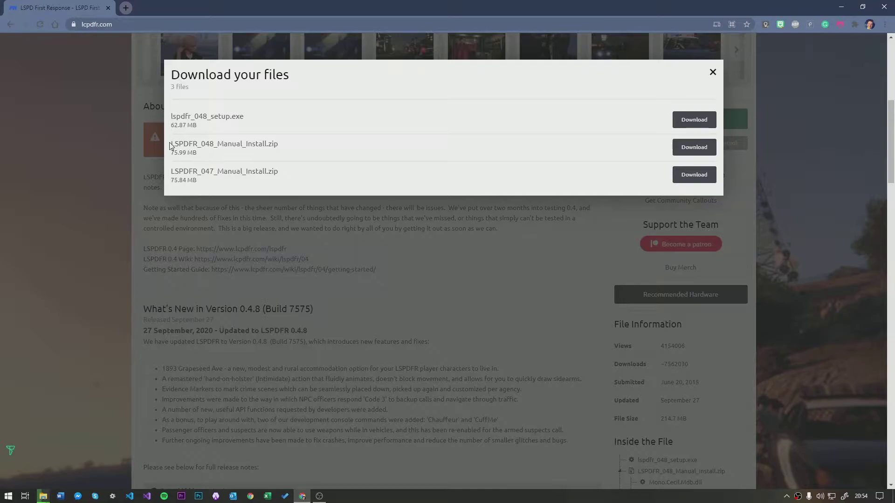
Download LSPDFR_048_Manual_Install.zip from the list of available files.
{"action": "left_click_drag", "start_coordinate": [171, 147], "coordinate": [237, 147]}
{"action": "left_click", "coordinate": [197, 140]}
{"action": "left_click", "coordinate": [195, 147]}
{"action": "left_click_drag", "start_coordinate": [171, 144], "coordinate": [205, 144]}
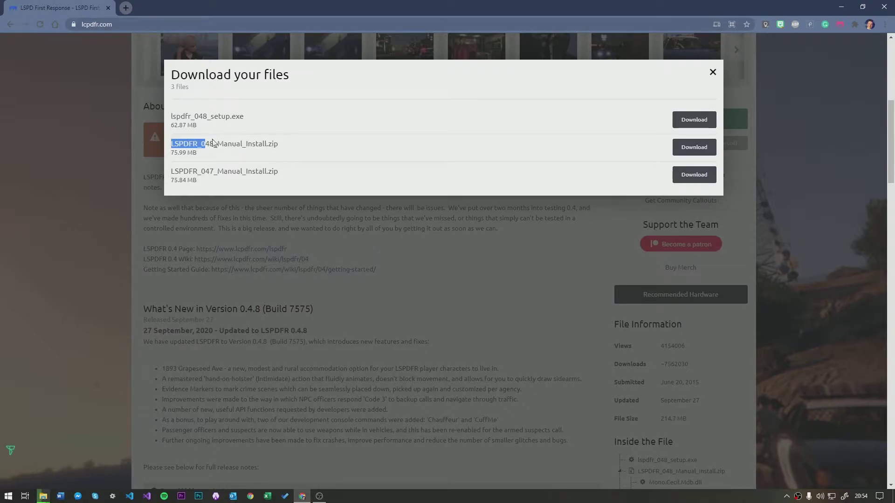
{"action": "left_click", "coordinate": [208, 185]}
{"action": "left_click_drag", "start_coordinate": [197, 144], "coordinate": [216, 145]}
{"action": "left_click", "coordinate": [219, 144]}
{"action": "left_click_drag", "start_coordinate": [279, 145], "coordinate": [189, 153]}
{"action": "left_click", "coordinate": [198, 152]}
{"action": "left_click_drag", "start_coordinate": [268, 145], "coordinate": [185, 146]}
{"action": "left_click", "coordinate": [216, 152]}
{"action": "left_click", "coordinate": [675, 146]}
Open LSPDFR_048_Manual_Install.zip from the browser's download history and dismiss the WinRAR license reminder.
{"action": "key", "text": "ctrl+j"}
{"action": "left_click", "coordinate": [391, 103]}
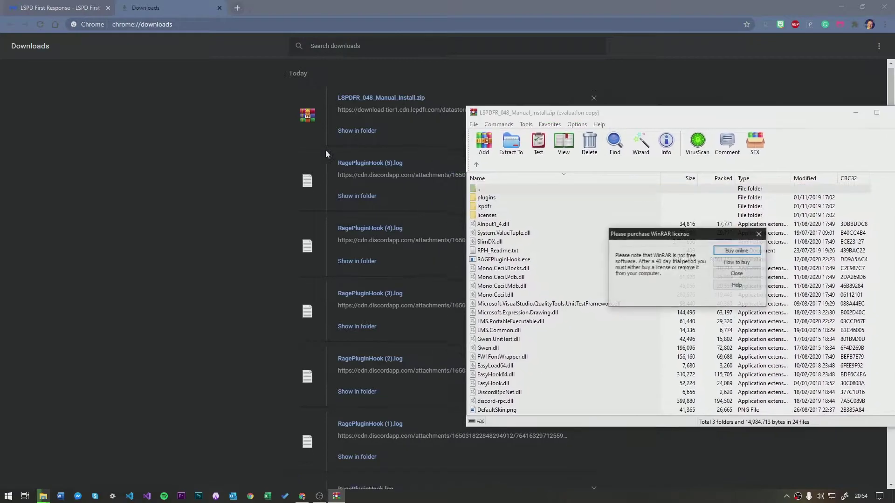
{"action": "scroll", "coordinate": [418, 201], "scroll_direction": "down", "scroll_amount": 1}
{"action": "scroll", "coordinate": [355, 358], "scroll_direction": "down", "scroll_amount": 2}
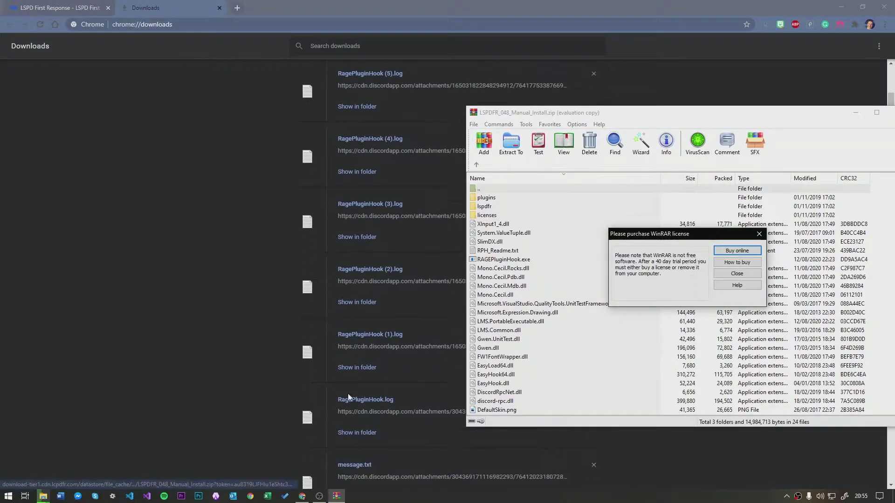
{"action": "scroll", "coordinate": [343, 392], "scroll_direction": "up", "scroll_amount": 3}
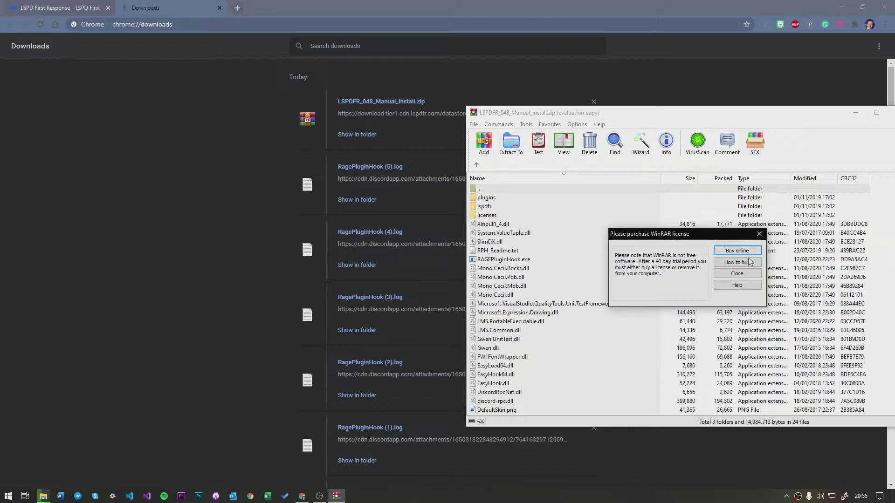
{"action": "left_click", "coordinate": [737, 274]}
Minimize the browser and place the archive window beside the Grand Theft Auto V folder window.
{"action": "left_click_drag", "start_coordinate": [639, 120], "coordinate": [413, 128]}
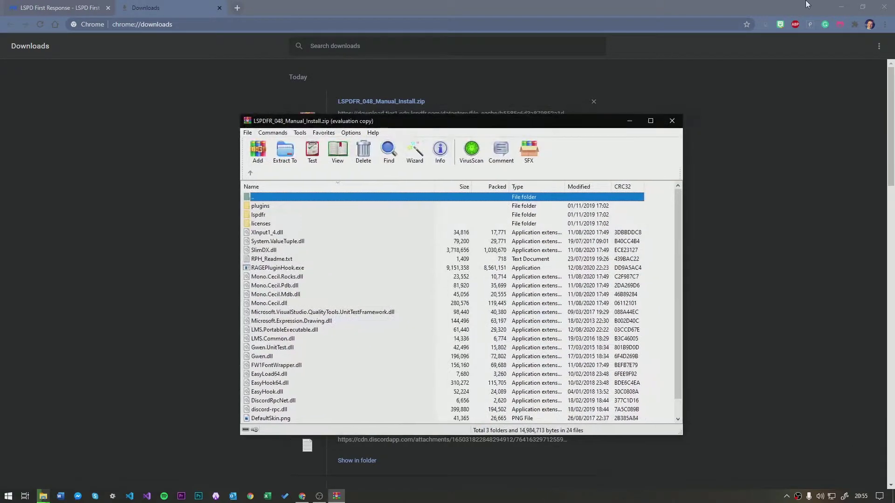
{"action": "left_click", "coordinate": [842, 6]}
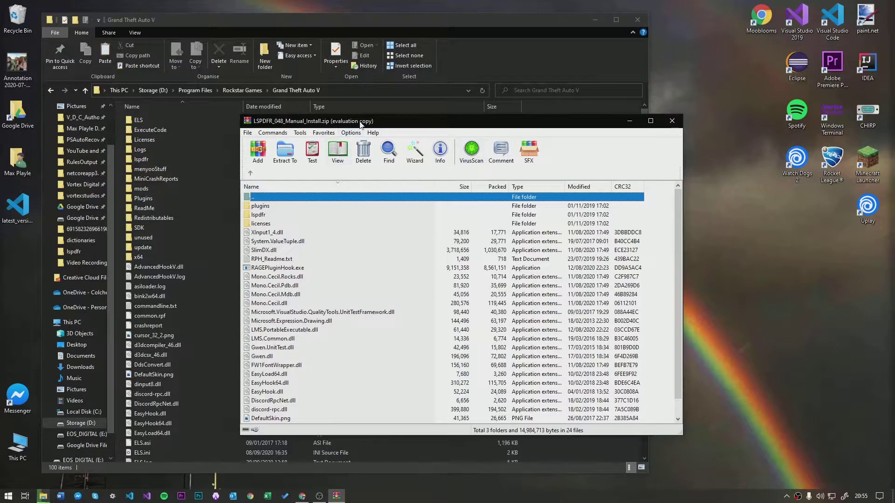
{"action": "left_click_drag", "start_coordinate": [360, 123], "coordinate": [631, 94]}
{"action": "scroll", "coordinate": [624, 292], "scroll_direction": "down", "scroll_amount": 1}
{"action": "scroll", "coordinate": [622, 294], "scroll_direction": "up", "scroll_amount": 1}
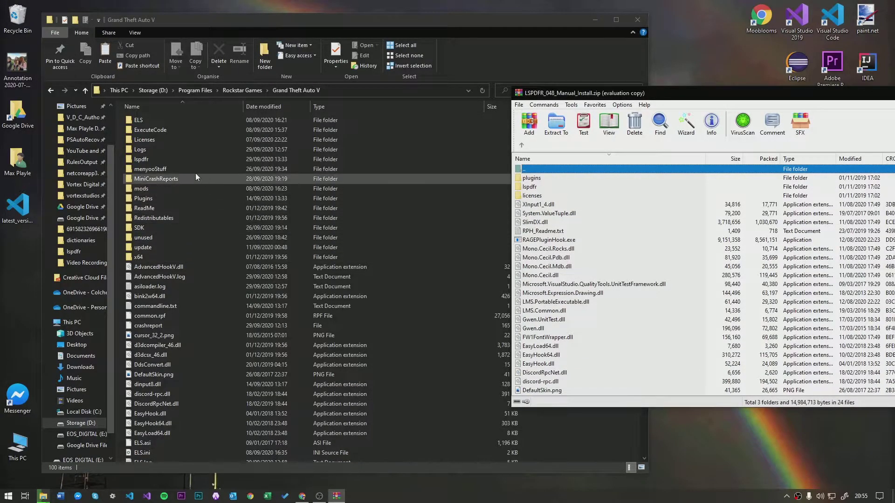
Compare the lspdfr folder in the game directory with the one in the archive, returning both windows to their parent folders.
{"action": "left_click", "coordinate": [172, 160]}
{"action": "double_click", "coordinate": [178, 160]}
{"action": "left_click", "coordinate": [839, 230]}
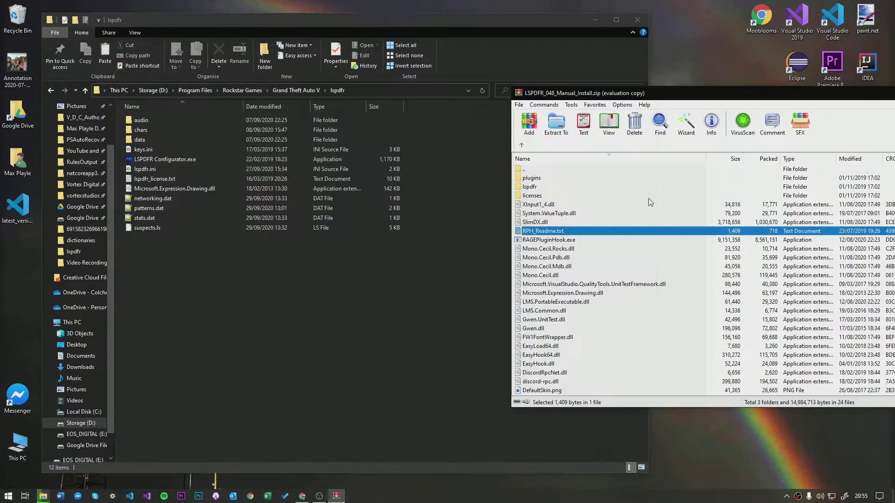
{"action": "left_click", "coordinate": [559, 187]}
{"action": "left_click", "coordinate": [548, 181]}
{"action": "double_click", "coordinate": [529, 188]}
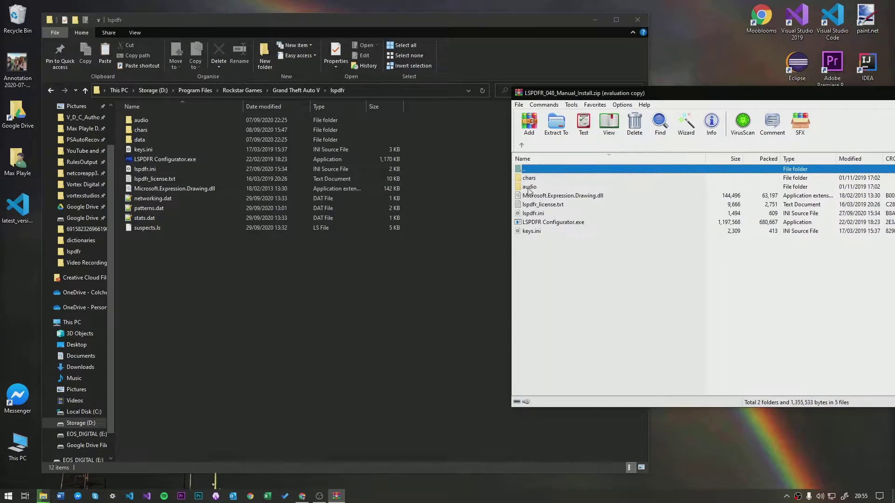
{"action": "key", "text": "BackSpace"}
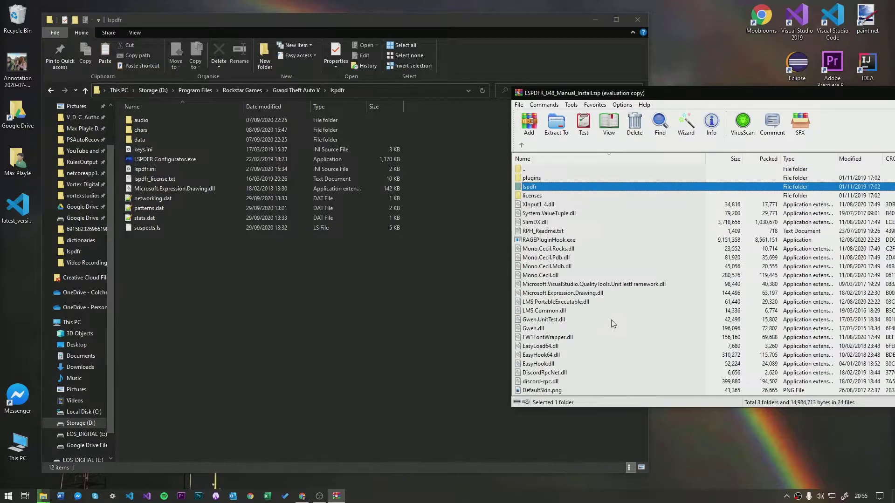
{"action": "left_click", "coordinate": [294, 279]}
{"action": "key", "text": "BackSpace"}
Select everything in the LSPDFR_048_Manual_Install.zip archive and move it into the Grand Theft Auto V folder.
{"action": "left_click", "coordinate": [606, 284]}
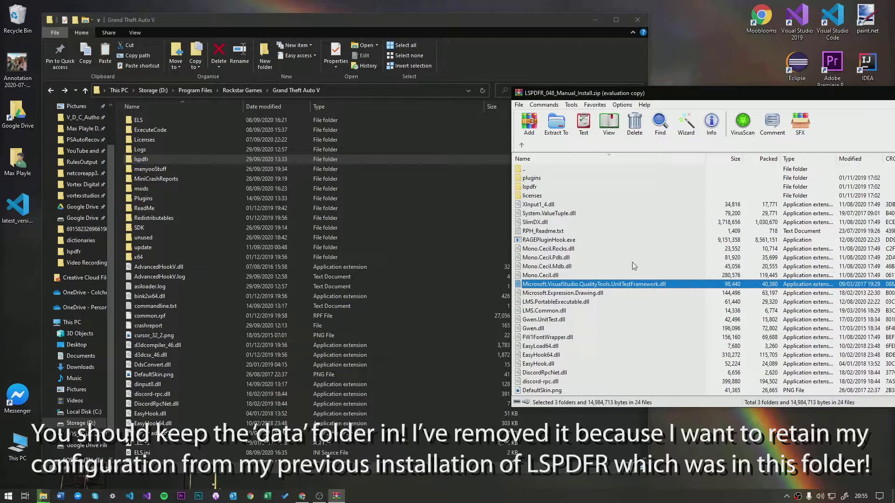
{"action": "key", "text": "ctrl+a"}
{"action": "scroll", "coordinate": [632, 262], "scroll_direction": "down", "scroll_amount": 1}
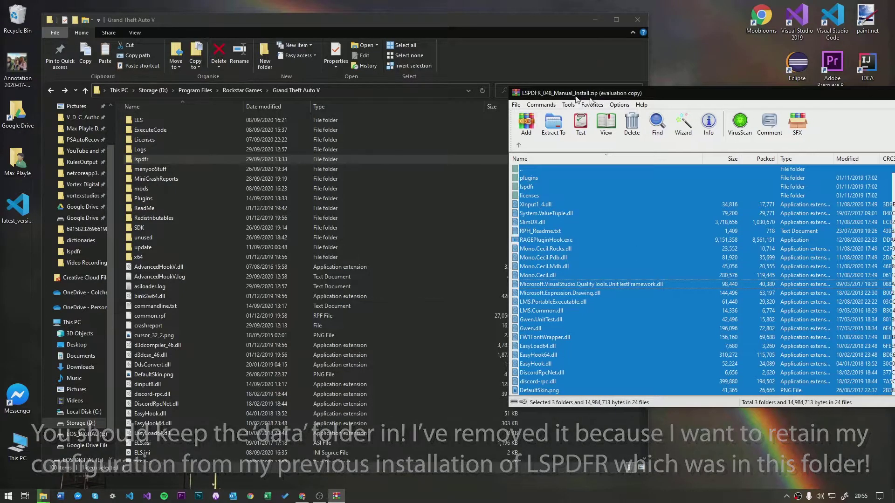
{"action": "left_click_drag", "start_coordinate": [634, 93], "coordinate": [539, 85]}
{"action": "scroll", "coordinate": [543, 295], "scroll_direction": "up", "scroll_amount": 1}
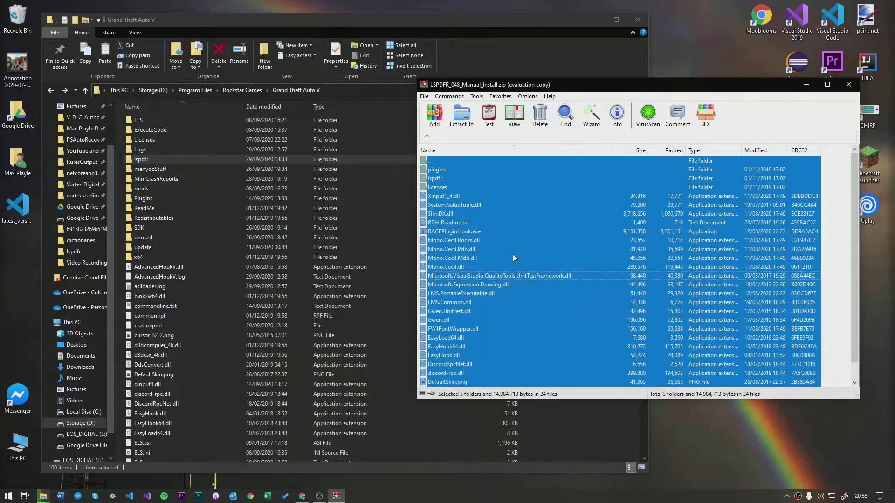
{"action": "left_click_drag", "start_coordinate": [513, 254], "coordinate": [214, 358]}
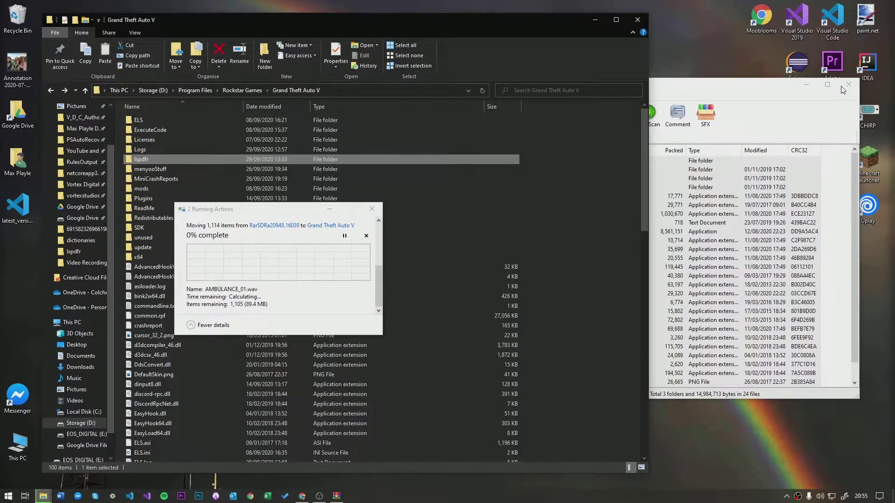
Pause the Rockstar Games copy and replace the same-named destination files with those from the LSPDFR archive.
{"action": "scroll", "coordinate": [235, 281], "scroll_direction": "up", "scroll_amount": 3}
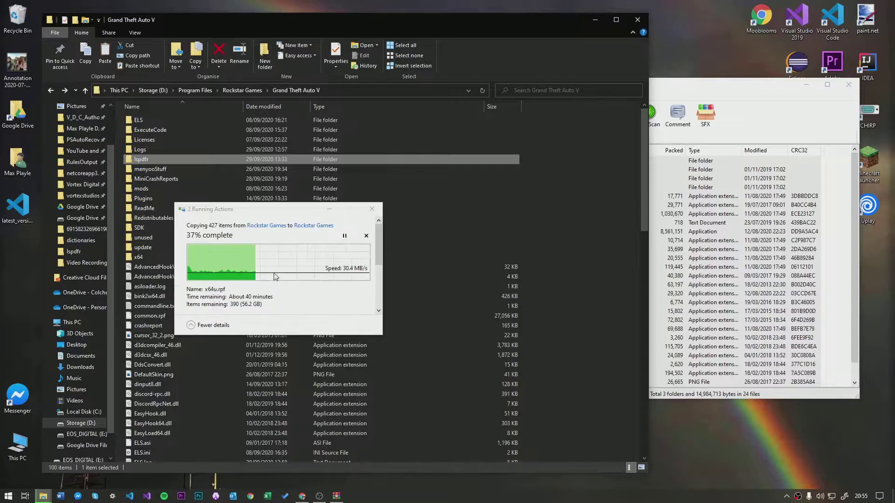
{"action": "left_click", "coordinate": [345, 235]}
{"action": "left_click", "coordinate": [344, 236]}
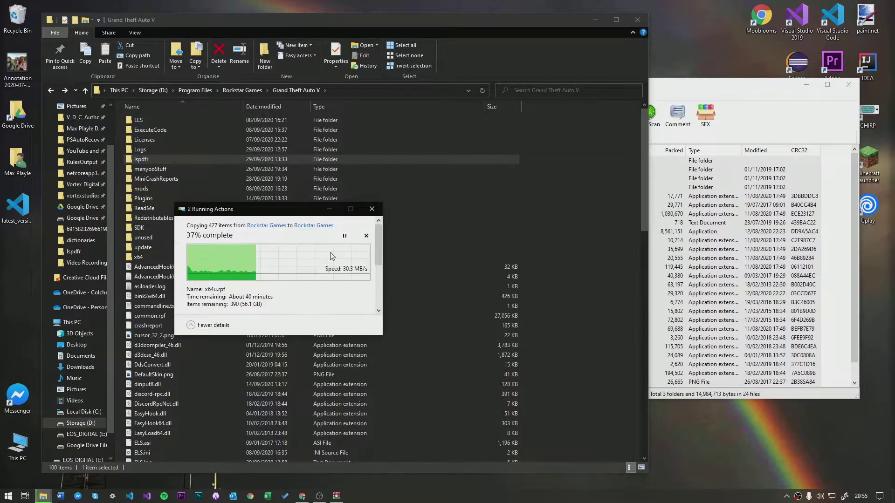
{"action": "left_click", "coordinate": [344, 236]}
{"action": "scroll", "coordinate": [247, 288], "scroll_direction": "down", "scroll_amount": 3}
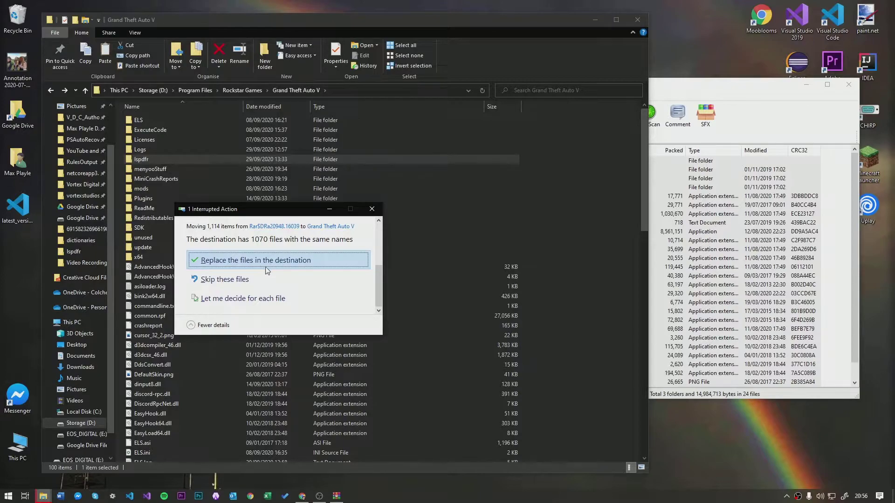
{"action": "scroll", "coordinate": [267, 271], "scroll_direction": "up", "scroll_amount": 1}
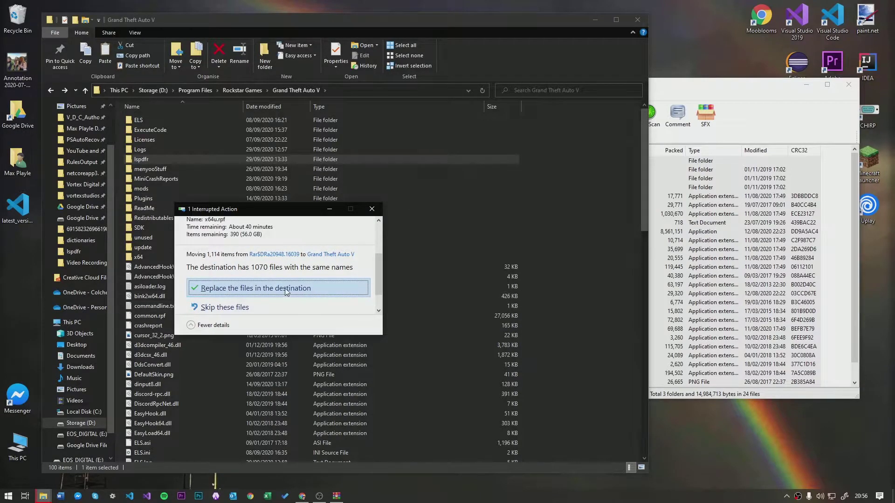
{"action": "left_click", "coordinate": [279, 288]}
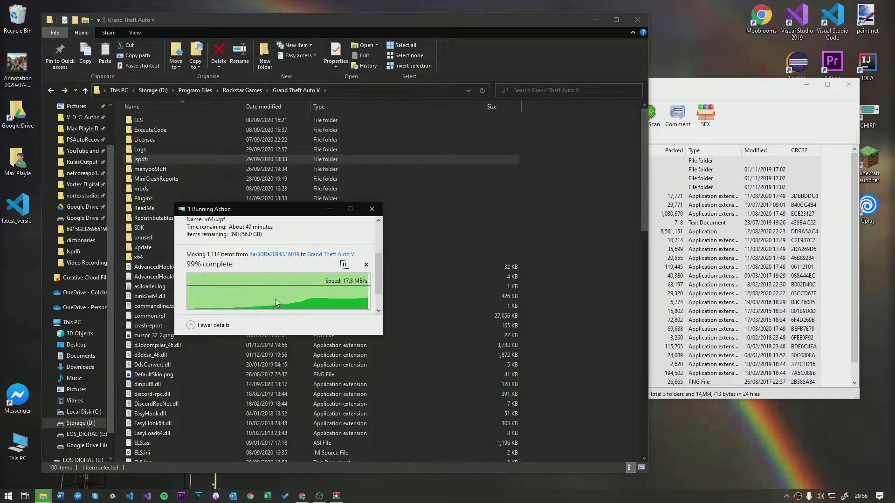
Close the LSPDFR archive, resume the paused Rockstar Games copy and minimize its progress window.
{"action": "left_click", "coordinate": [748, 83]}
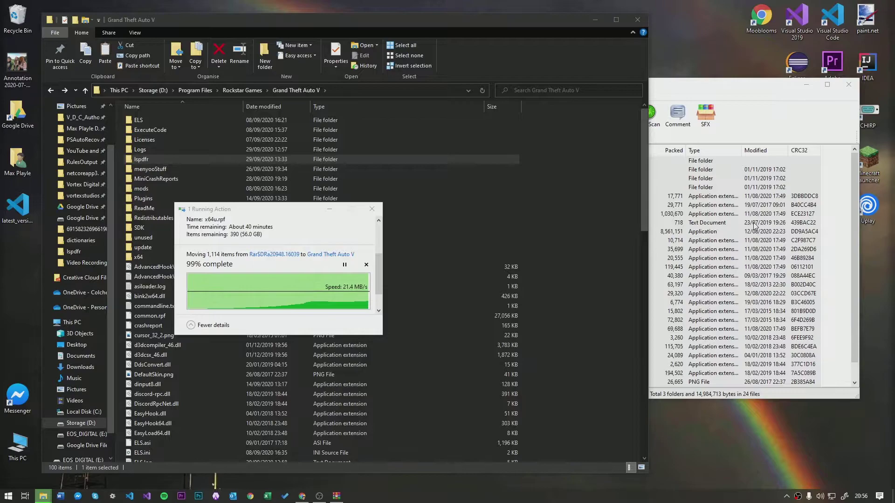
{"action": "left_click", "coordinate": [487, 256]}
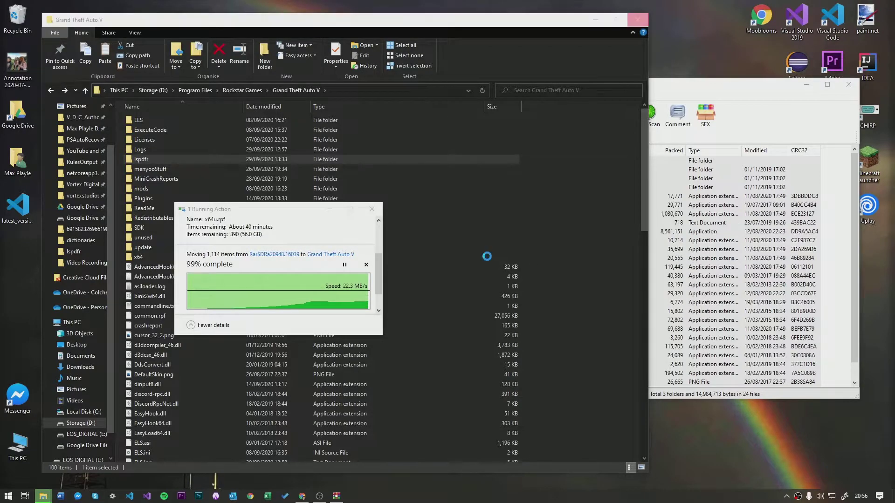
{"action": "scroll", "coordinate": [300, 307], "scroll_direction": "down", "scroll_amount": 1}
{"action": "scroll", "coordinate": [300, 307], "scroll_direction": "down", "scroll_amount": 1}
{"action": "scroll", "coordinate": [300, 308], "scroll_direction": "up", "scroll_amount": 1}
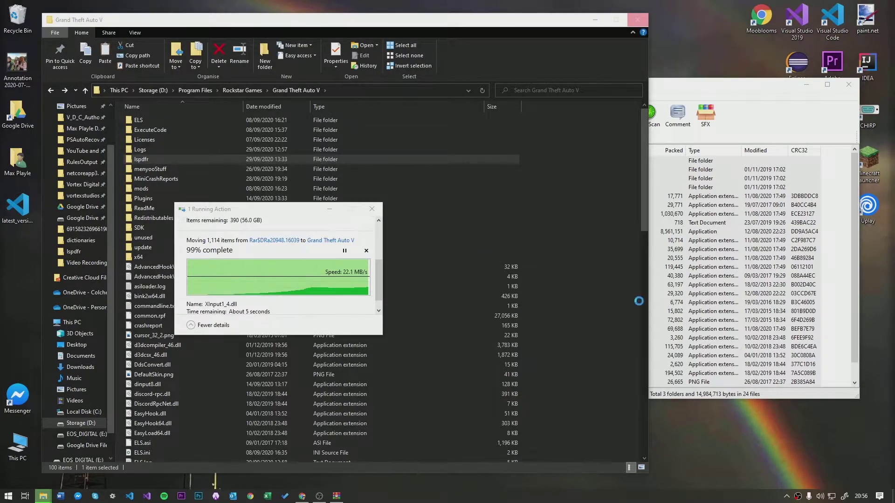
{"action": "scroll", "coordinate": [314, 266], "scroll_direction": "down", "scroll_amount": 1}
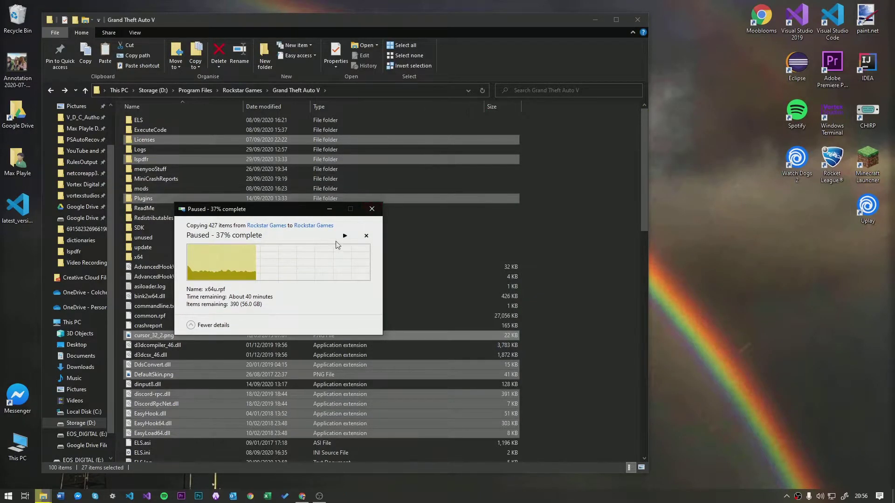
{"action": "left_click", "coordinate": [344, 236]}
{"action": "left_click", "coordinate": [329, 209]}
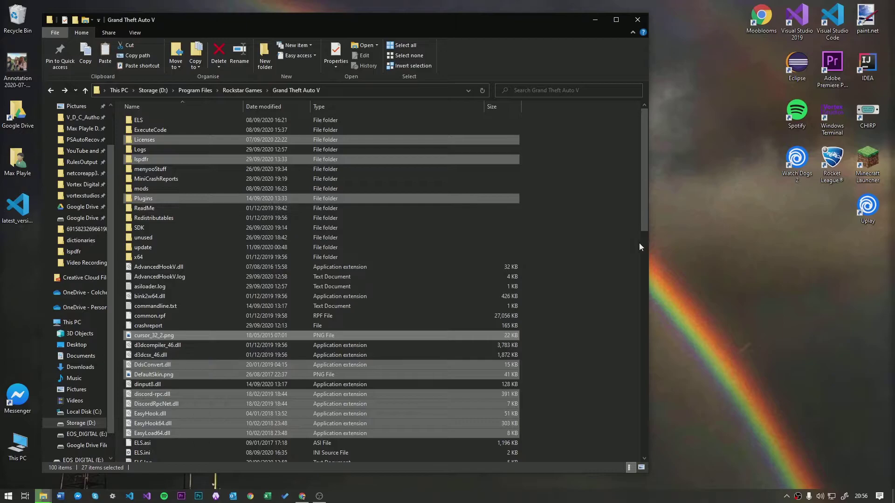
Look through the Grand Theft Auto V folder's contents for the RAGE Plugin Hook files.
{"action": "left_click", "coordinate": [590, 267]}
{"action": "scroll", "coordinate": [327, 297], "scroll_direction": "down", "scroll_amount": 9}
{"action": "scroll", "coordinate": [268, 282], "scroll_direction": "up", "scroll_amount": 1}
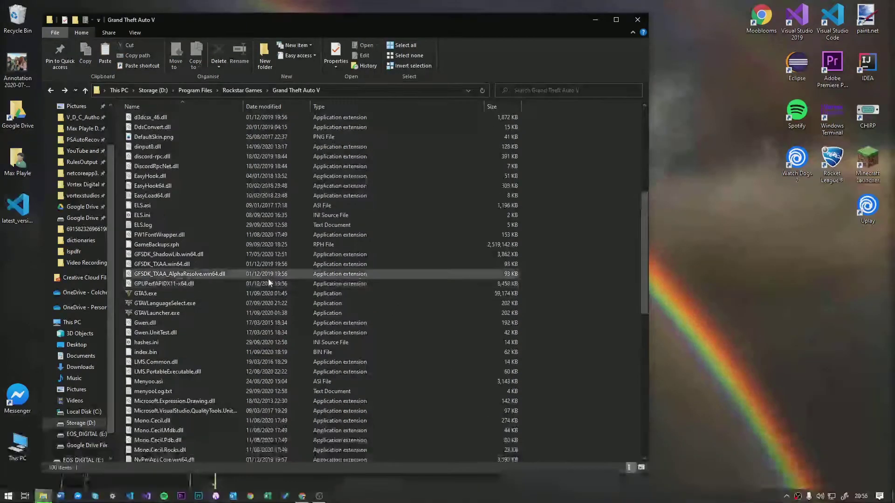
{"action": "scroll", "coordinate": [268, 282], "scroll_direction": "up", "scroll_amount": 8}
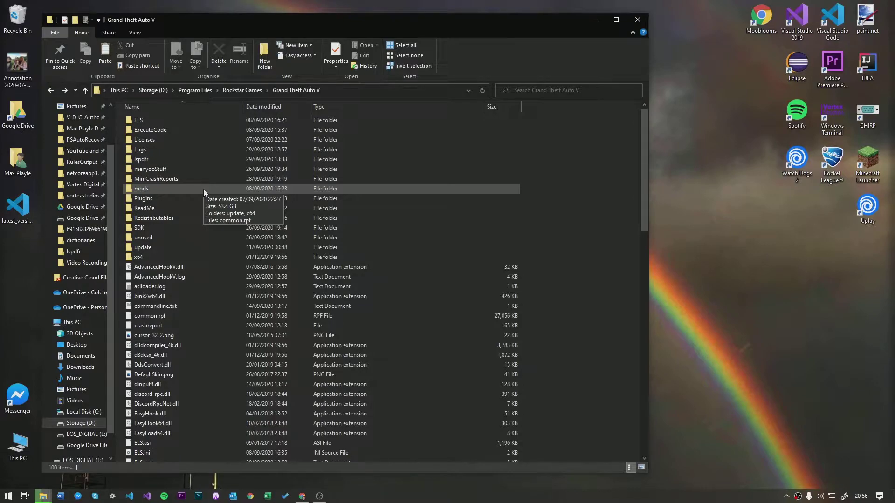
{"action": "scroll", "coordinate": [203, 189], "scroll_direction": "down", "scroll_amount": 12}
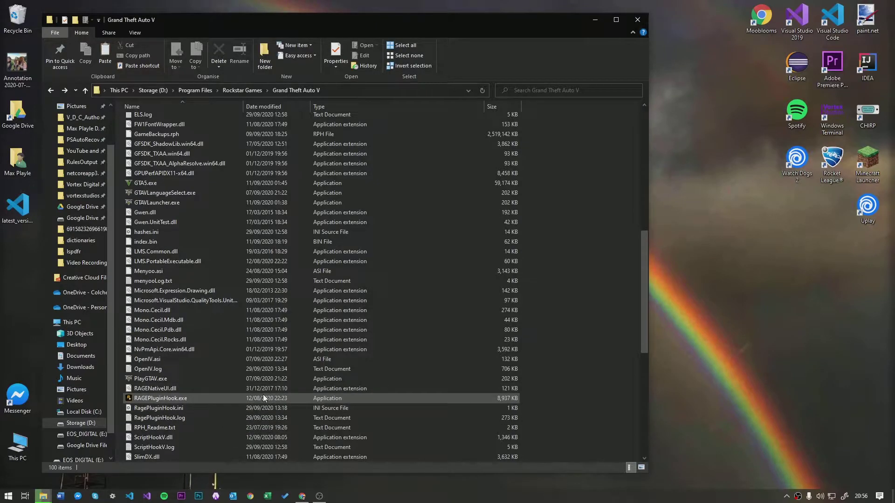
In the browser, open ragepluginhook.net and download RAGE Plugin Hook 1.81.1410.16064 for Grand Theft Auto V (Legacy).
{"action": "left_click", "coordinate": [302, 496]}
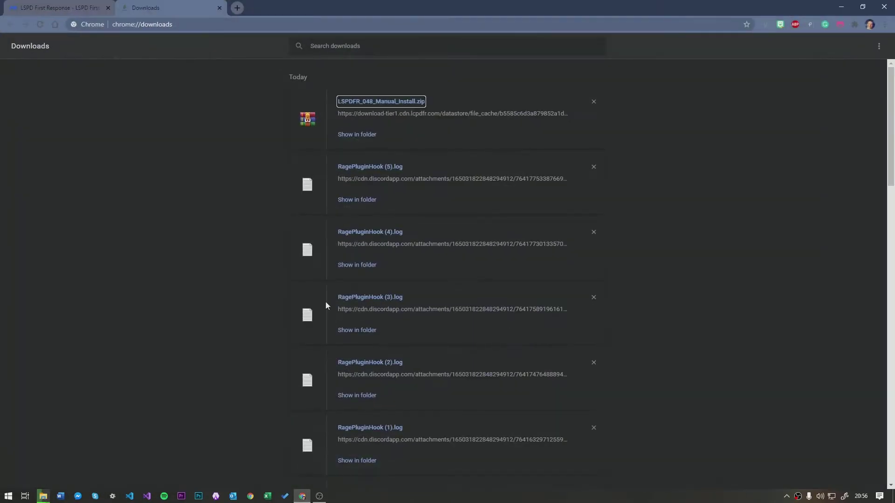
{"action": "left_click", "coordinate": [236, 8]}
{"action": "type", "text": "ragepl"}
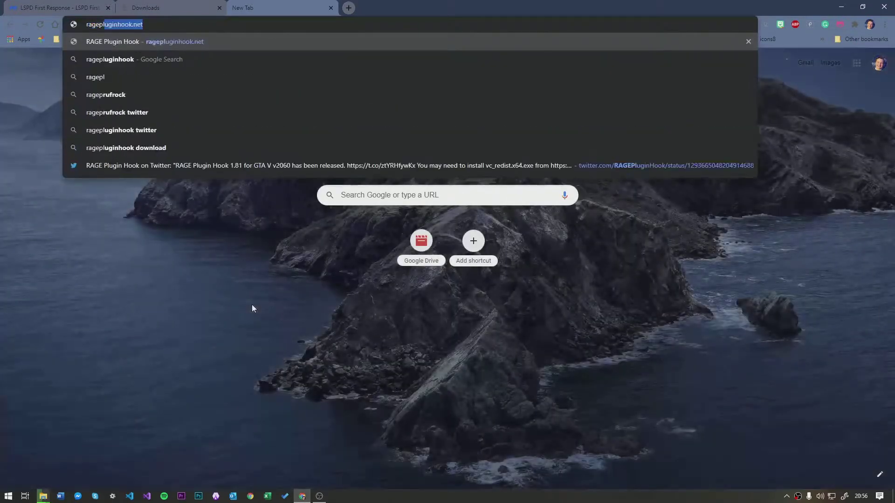
{"action": "key", "text": "Return"}
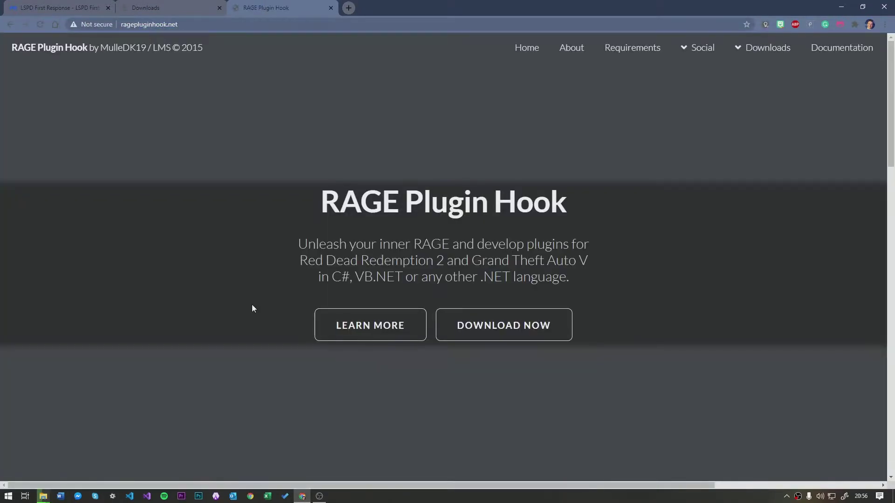
{"action": "left_click", "coordinate": [493, 327]}
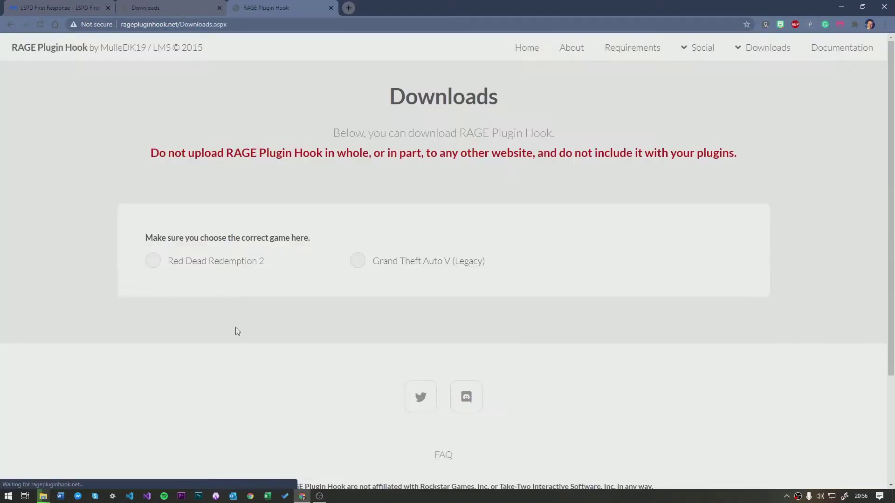
{"action": "left_click", "coordinate": [358, 262]}
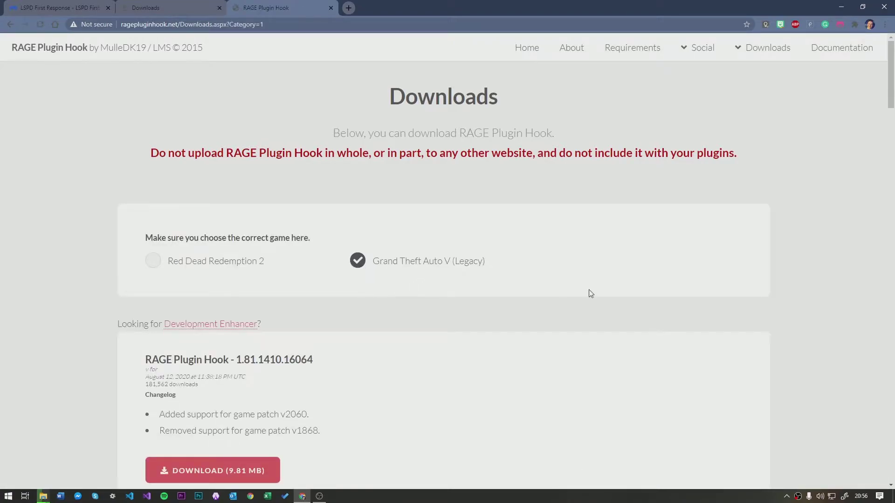
{"action": "scroll", "coordinate": [536, 285], "scroll_direction": "down", "scroll_amount": 4}
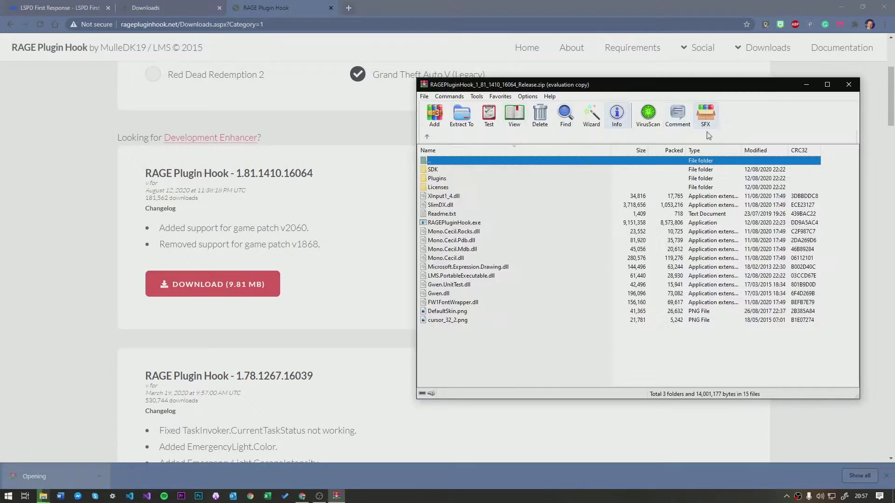
Move all contents of the RAGEPluginHook_1_81_1410_16064_Release.zip archive into the Grand Theft Auto V folder, replacing the existing files.
{"action": "left_click_drag", "start_coordinate": [503, 364], "coordinate": [461, 174]}
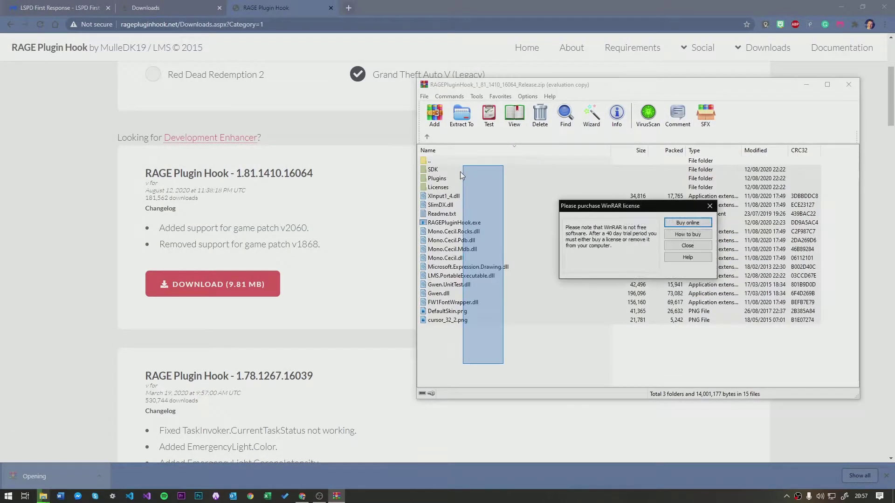
{"action": "left_click", "coordinate": [670, 250]}
{"action": "left_click_drag", "start_coordinate": [553, 342], "coordinate": [502, 173]}
{"action": "left_click_drag", "start_coordinate": [504, 186], "coordinate": [344, 435]}
{"action": "key", "text": "alt+Tab"}
{"action": "key", "text": "alt+Tab"}
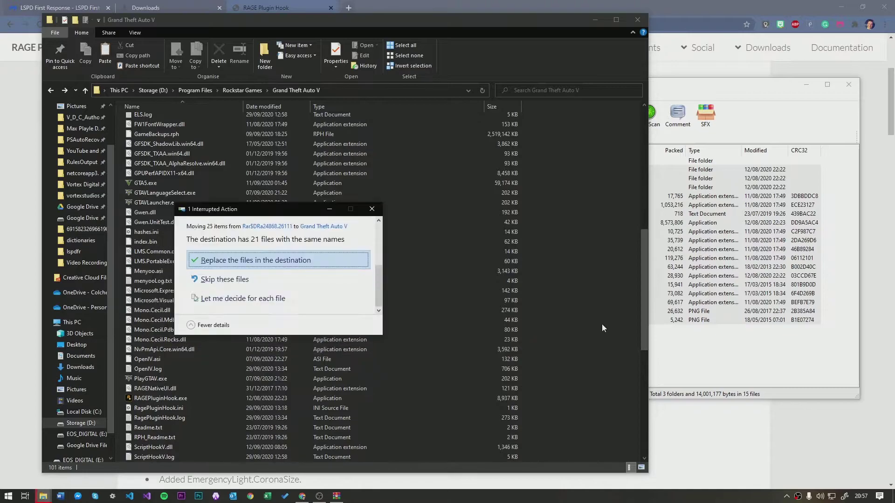
{"action": "left_click", "coordinate": [228, 260]}
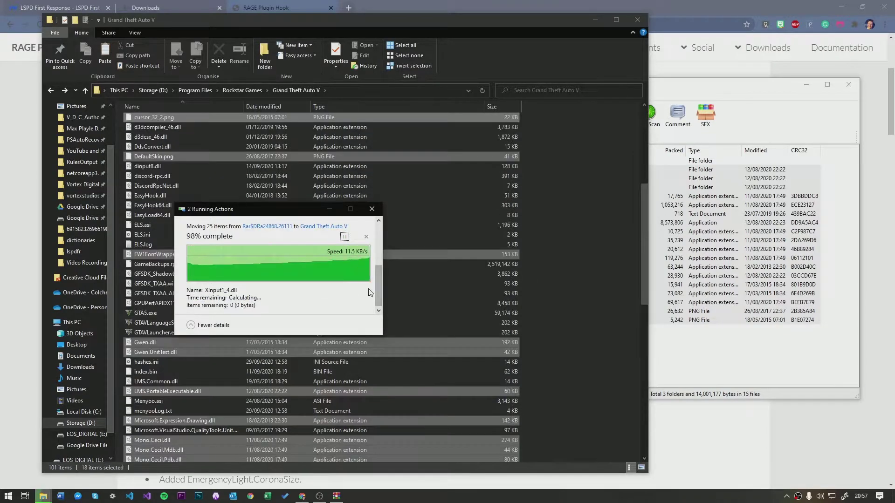
Close the RAGE Plugin Hook archive, the Grand Theft Auto V folder window and the browser.
{"action": "left_click", "coordinate": [559, 252]}
{"action": "left_click", "coordinate": [848, 85]}
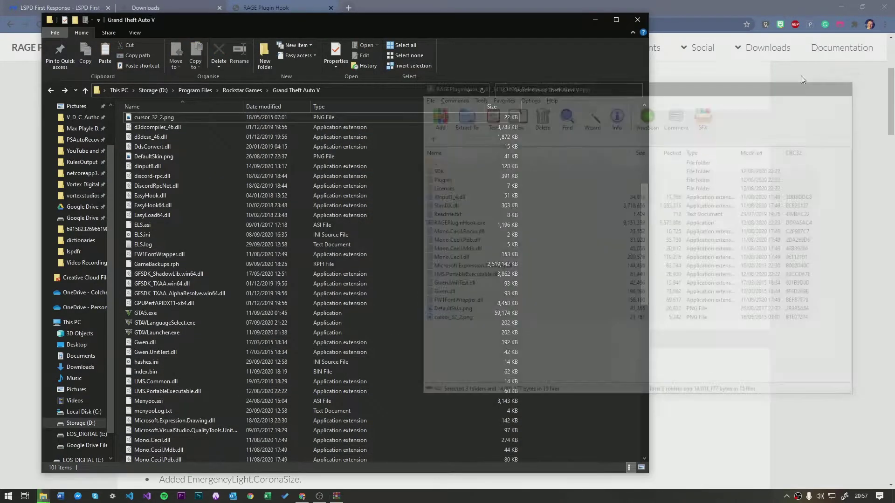
{"action": "left_click", "coordinate": [637, 20]}
{"action": "middle_click", "coordinate": [292, 4]}
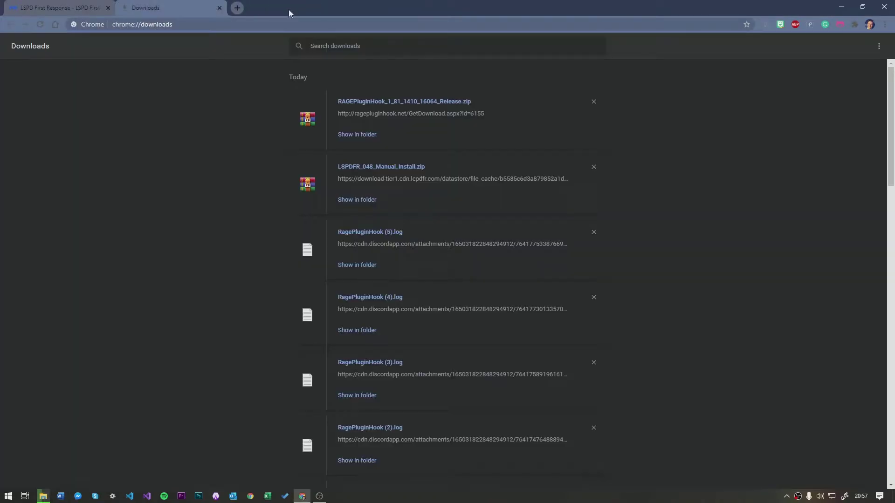
{"action": "middle_click", "coordinate": [205, 8]}
{"action": "left_click", "coordinate": [883, 6]}
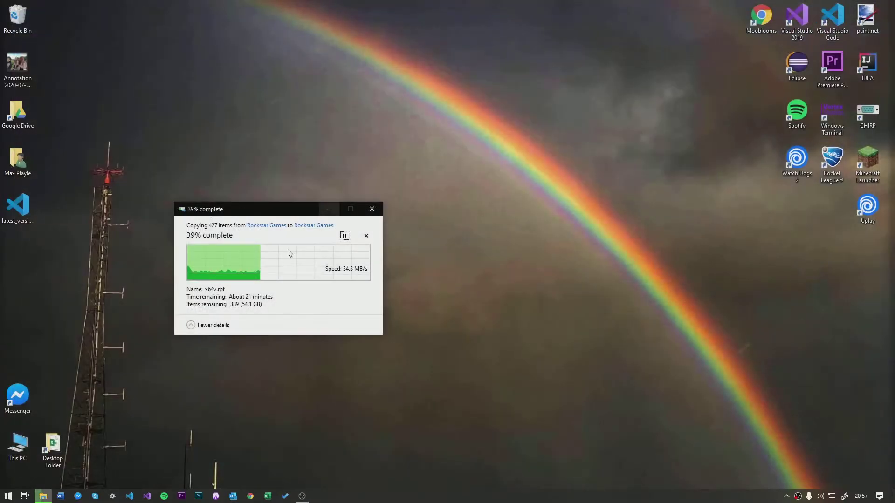
Launch RAGE Plugin Hook with the Run command "rage" and exit at its disclaimer.
{"action": "key", "text": "super+r"}
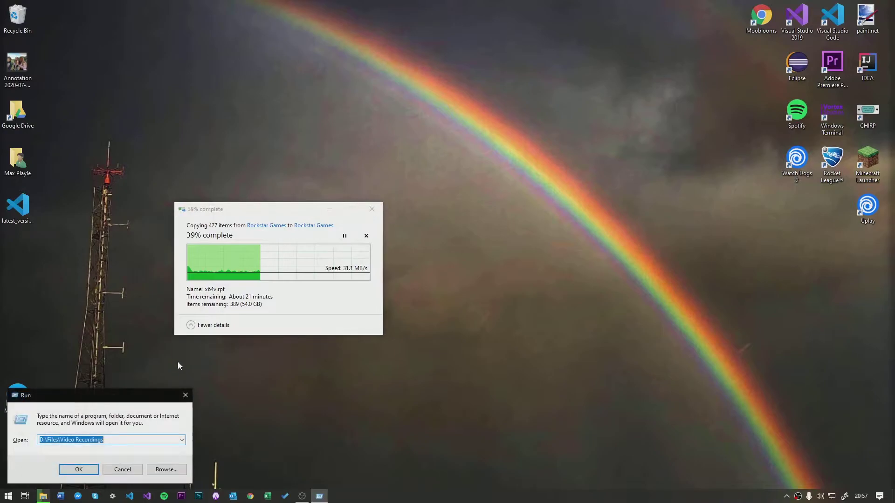
{"action": "type", "text": "rage"}
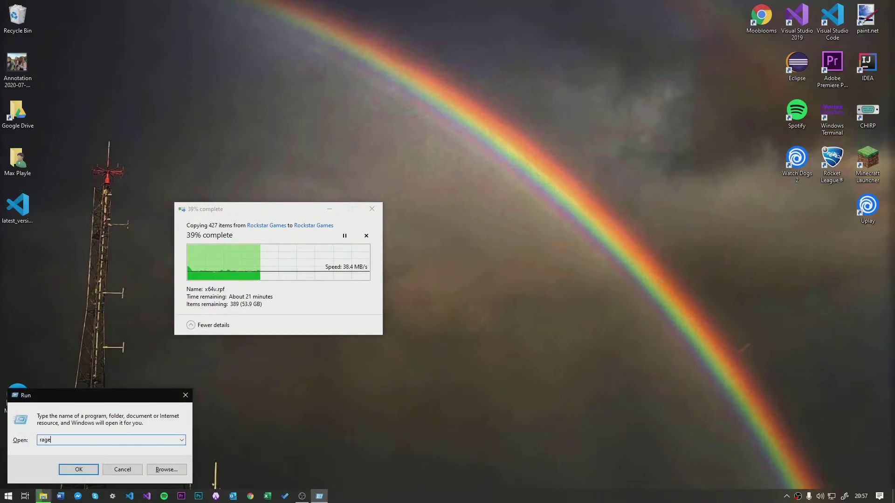
{"action": "double_click", "coordinate": [55, 443]}
{"action": "left_click_drag", "start_coordinate": [56, 401], "coordinate": [447, 201]}
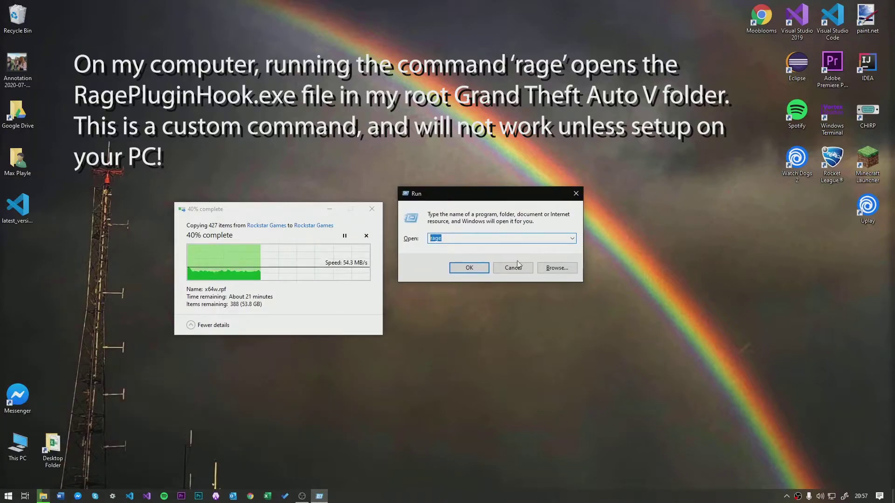
{"action": "left_click_drag", "start_coordinate": [435, 239], "coordinate": [451, 240]}
{"action": "left_click", "coordinate": [469, 267]}
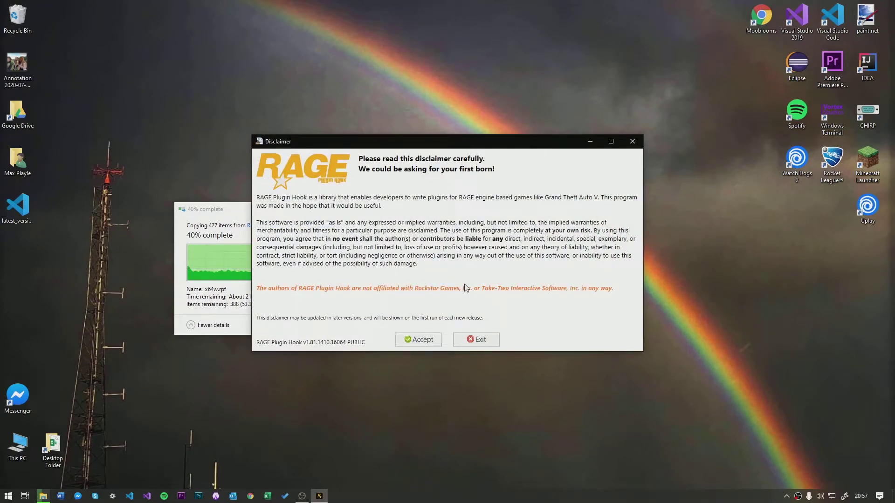
{"action": "left_click", "coordinate": [482, 338]}
Open the folder D:\Program Files\Rockstar Games\Grand Theft Auto V through the Run dialog.
{"action": "key", "text": "super+r"}
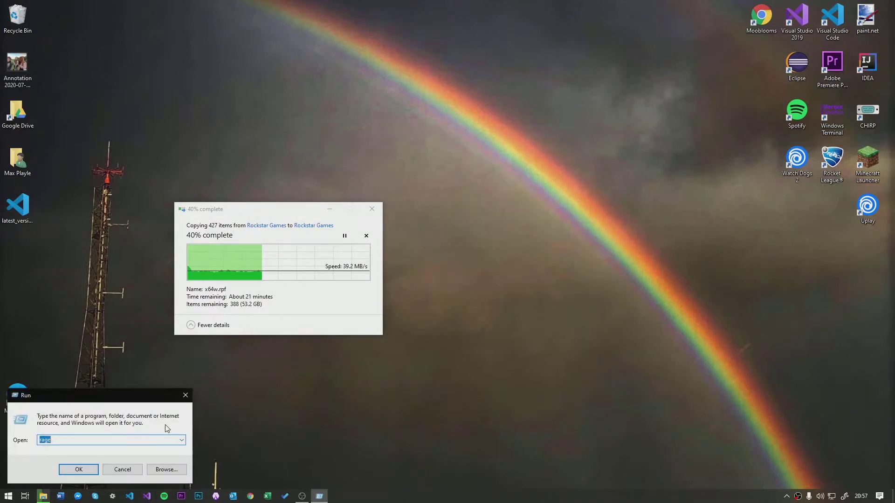
{"action": "type", "text": "D:\\Program"}
{"action": "key", "text": "Down"}
{"action": "key", "text": "Down"}
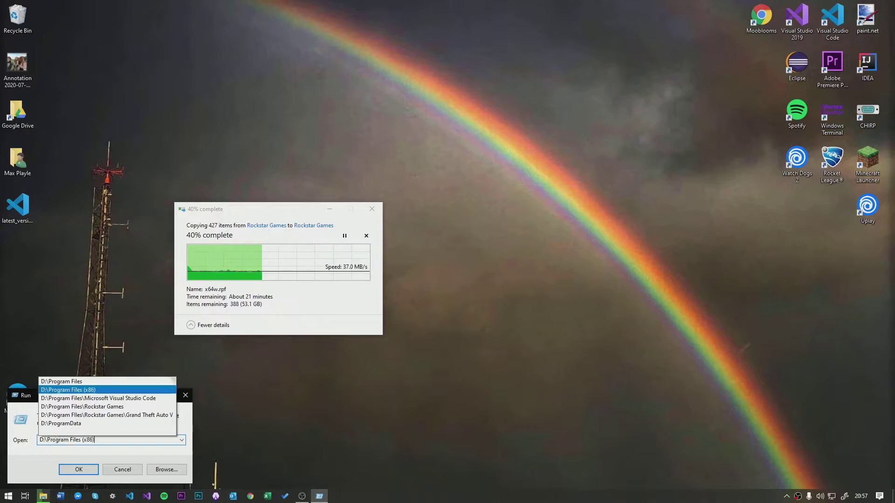
{"action": "key", "text": "Down"}
{"action": "key", "text": "Down"}
{"action": "key", "text": "Down"}
{"action": "key", "text": "Return"}
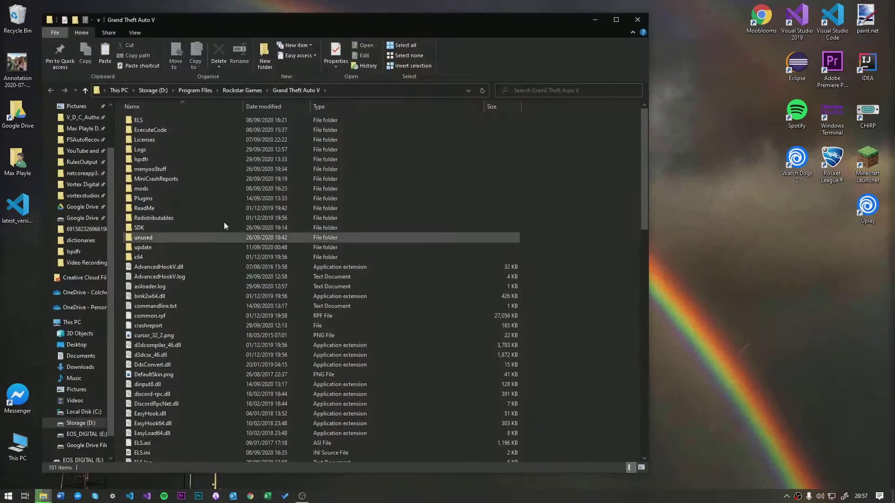
Launch LSPDFR Configurator.exe from the lspdfr folder and accept the RAGE Plugin Hook license disclaimer.
{"action": "double_click", "coordinate": [160, 158]}
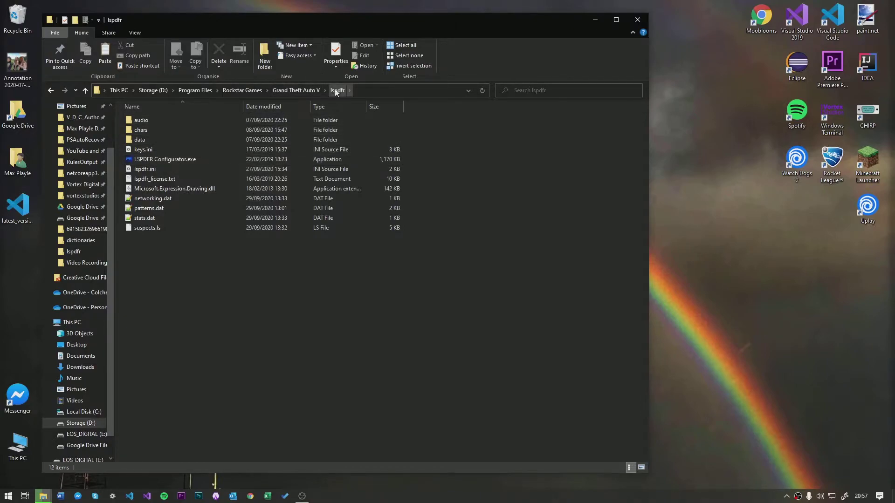
{"action": "double_click", "coordinate": [181, 158]}
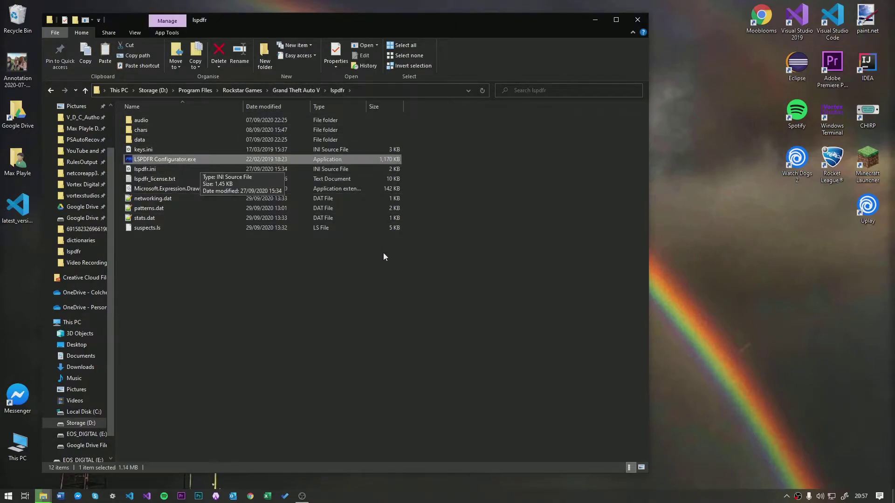
{"action": "left_click_drag", "start_coordinate": [228, 45], "coordinate": [419, 111]}
{"action": "left_click", "coordinate": [606, 320]}
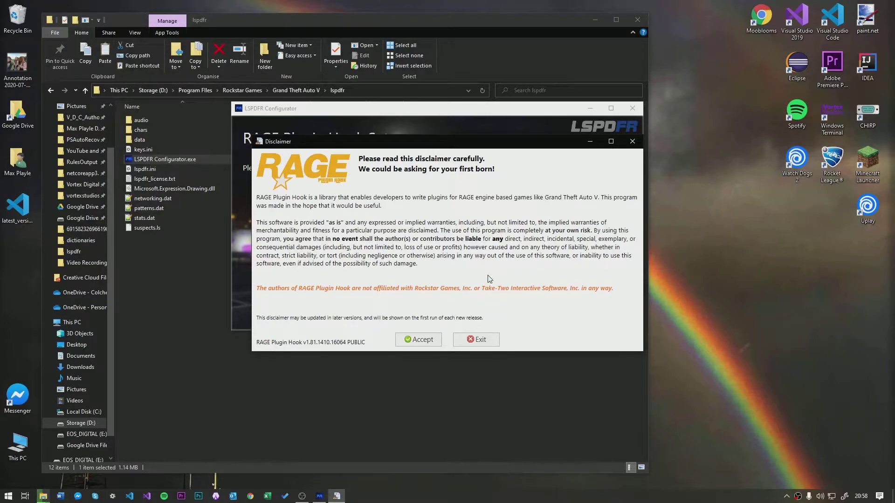
{"action": "left_click", "coordinate": [403, 336]}
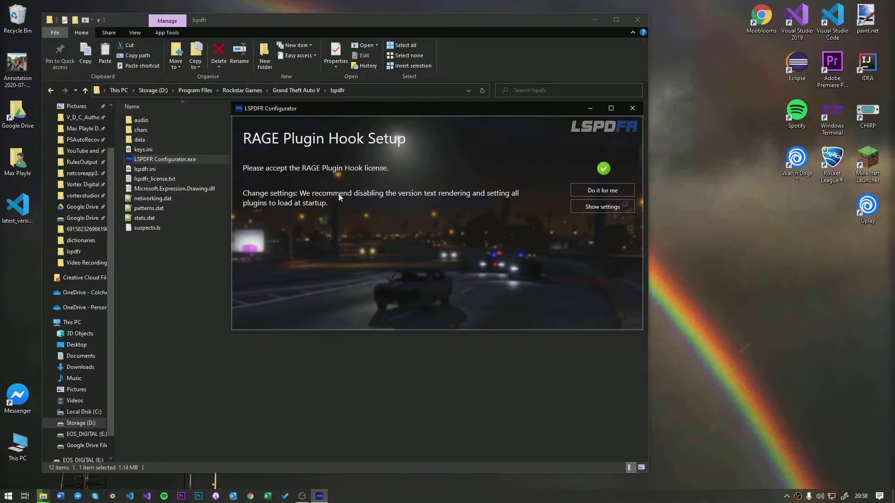
Have the configurator automatically apply the recommended RAGE Plugin Hook settings, then finish and close the setup.
{"action": "left_click", "coordinate": [602, 190]}
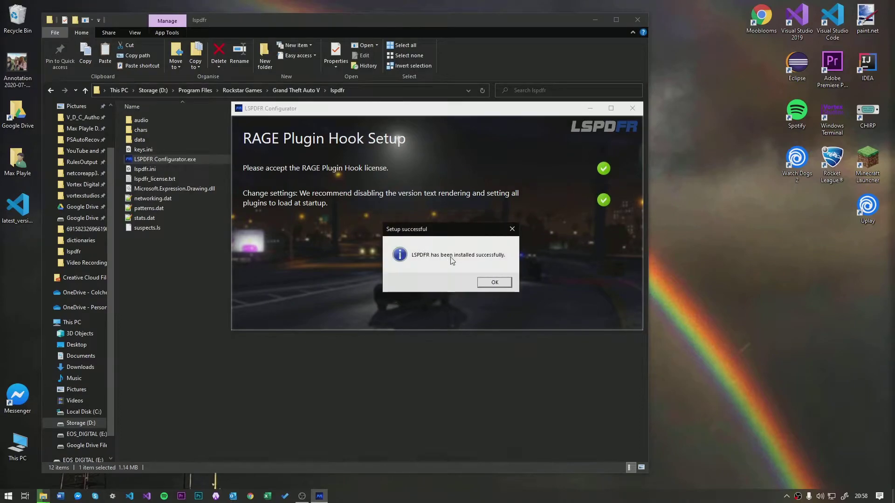
{"action": "left_click", "coordinate": [493, 282]}
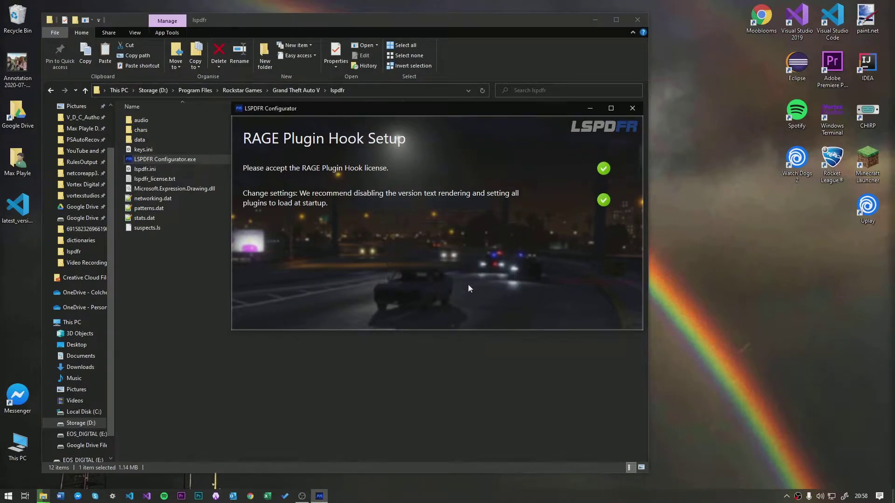
{"action": "left_click", "coordinate": [348, 286]}
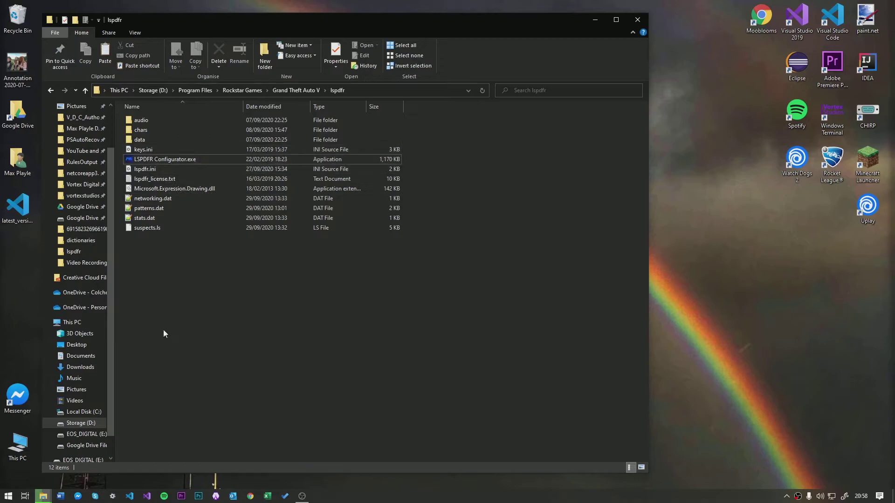
{"action": "left_click_drag", "start_coordinate": [181, 315], "coordinate": [191, 331]}
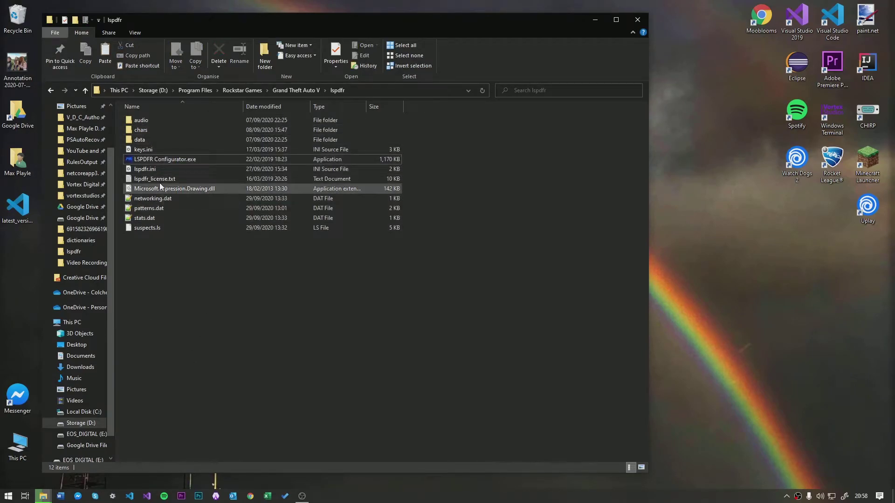
Open lspdfr.ini from the lspdfr folder, set Callouts.Multiplier to 400 and save the file.
{"action": "double_click", "coordinate": [147, 170]}
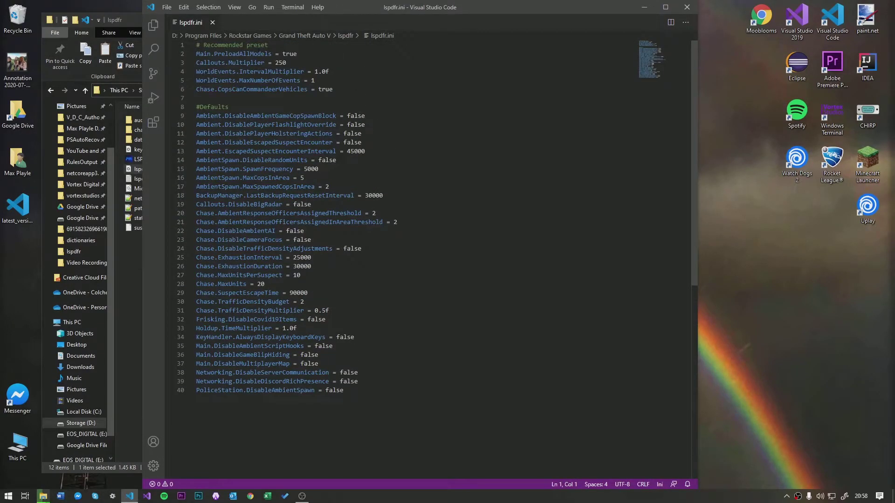
{"action": "left_click_drag", "start_coordinate": [286, 63], "coordinate": [272, 63]}
{"action": "type", "text": "400"}
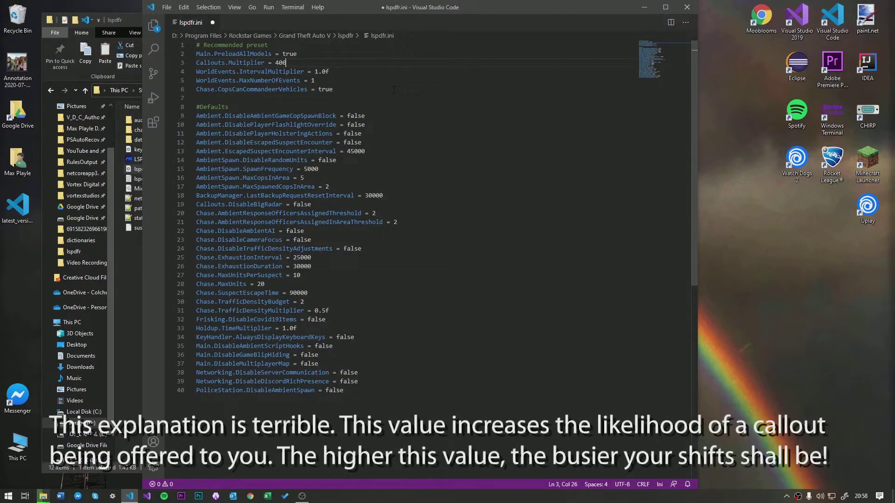
{"action": "key", "text": "ctrl+s"}
{"action": "scroll", "coordinate": [420, 209], "scroll_direction": "down", "scroll_amount": 1}
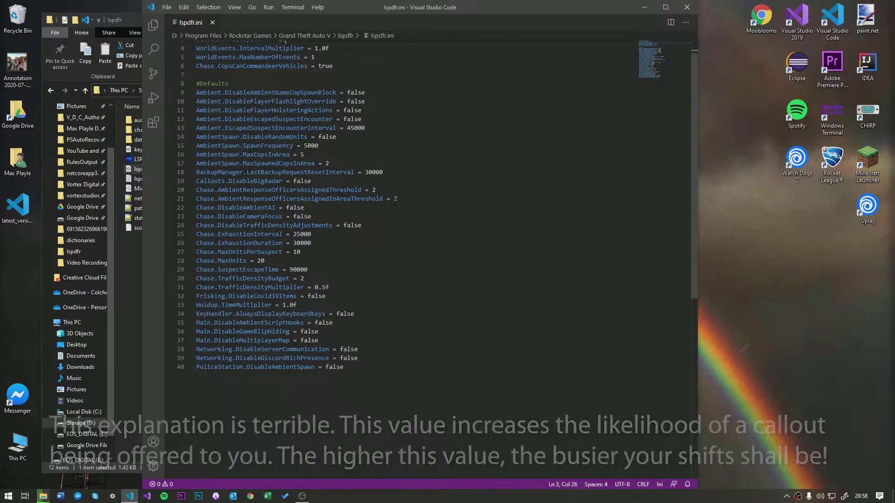
{"action": "scroll", "coordinate": [285, 259], "scroll_direction": "up", "scroll_amount": 1}
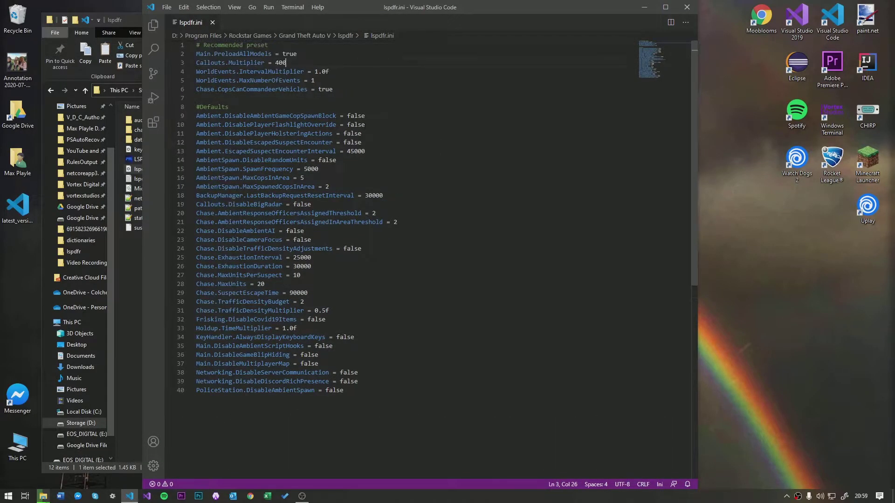
Set WorldEvents.MaxNumberOfEvents to 0 in lspdfr.ini, save the file and close the editor.
{"action": "key", "text": "BackSpace"}
{"action": "type", "text": "0"}
{"action": "key", "text": "ctrl+s"}
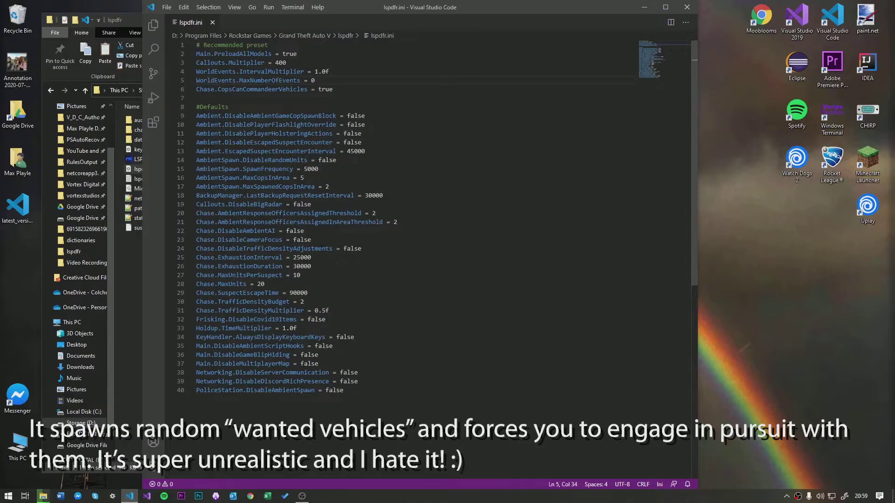
{"action": "left_click", "coordinate": [686, 8]}
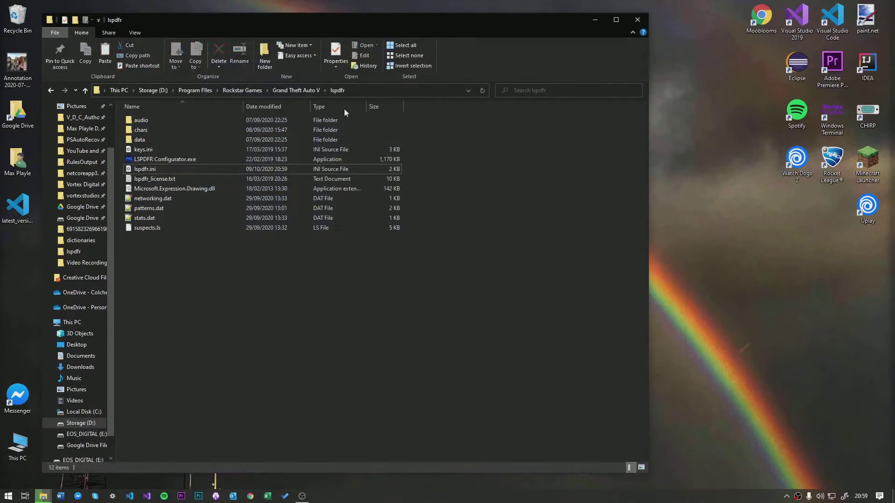
Launch RAGEPluginHook.exe from the Grand Theft Auto V folder and bring its Settings window to the front.
{"action": "left_click", "coordinate": [301, 91]}
{"action": "scroll", "coordinate": [242, 329], "scroll_direction": "down", "scroll_amount": 10}
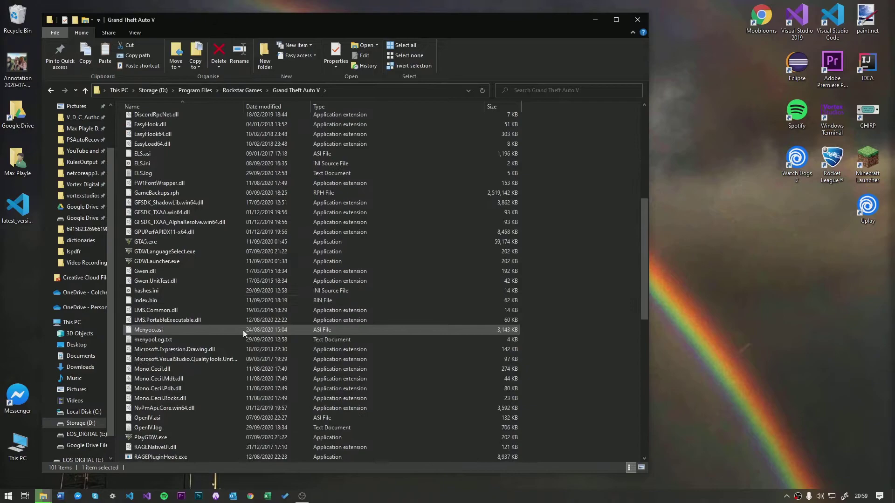
{"action": "scroll", "coordinate": [242, 331], "scroll_direction": "down", "scroll_amount": 1}
{"action": "left_click", "coordinate": [141, 252]}
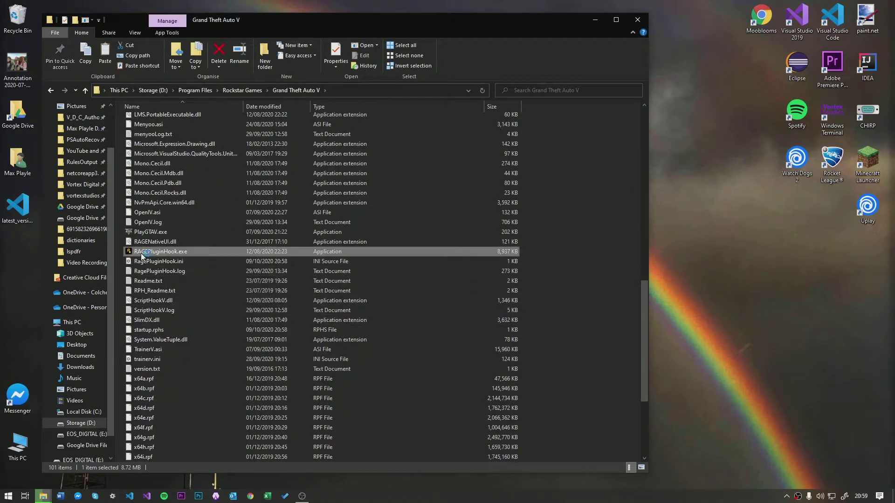
{"action": "left_click", "coordinate": [525, 244]}
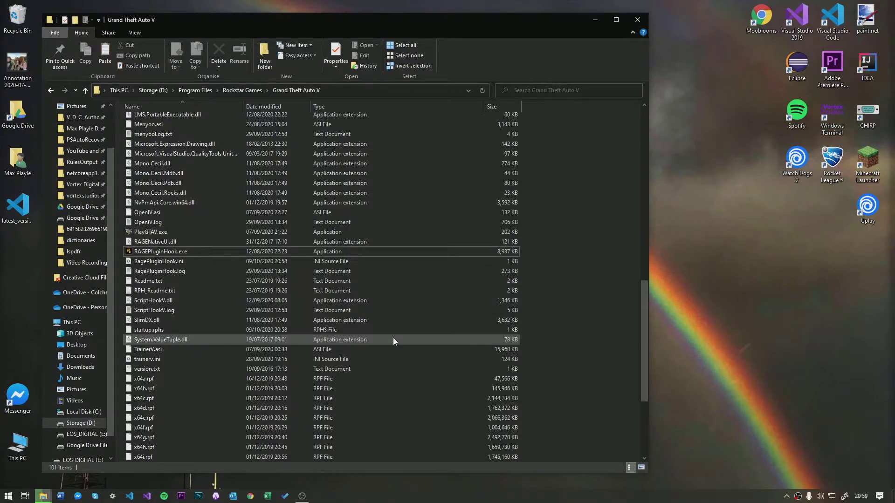
{"action": "key", "text": "alt+Tab"}
{"action": "key", "text": "alt+Tab"}
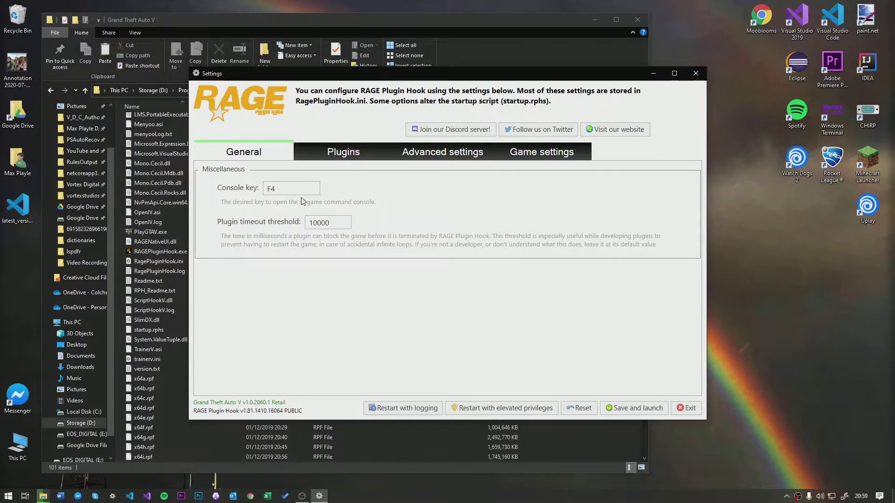
Review the console key, plugin timeout threshold, plugin load sequence and advanced settings of RAGE Plugin Hook.
{"action": "left_click_drag", "start_coordinate": [304, 193], "coordinate": [259, 195]}
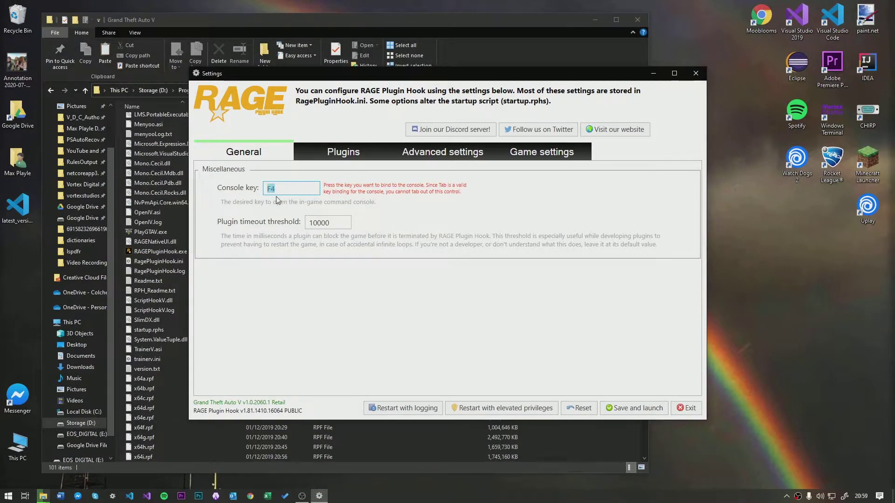
{"action": "left_click", "coordinate": [282, 210]}
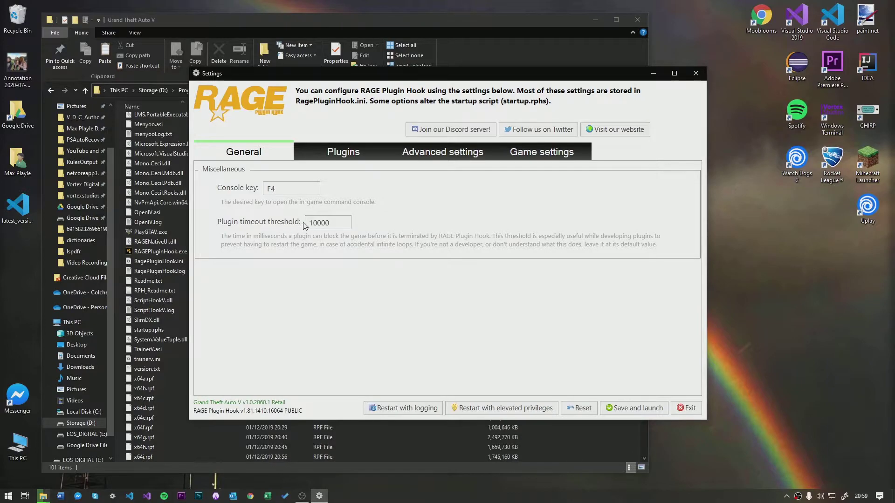
{"action": "left_click_drag", "start_coordinate": [332, 222], "coordinate": [298, 222]}
{"action": "left_click", "coordinate": [329, 223]}
{"action": "left_click", "coordinate": [358, 155]}
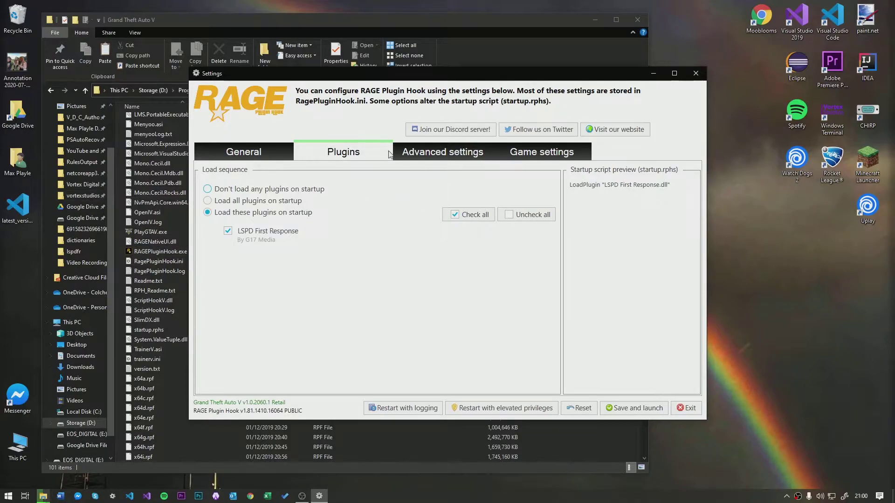
{"action": "left_click", "coordinate": [410, 156]}
{"action": "scroll", "coordinate": [401, 235], "scroll_direction": "down", "scroll_amount": 1}
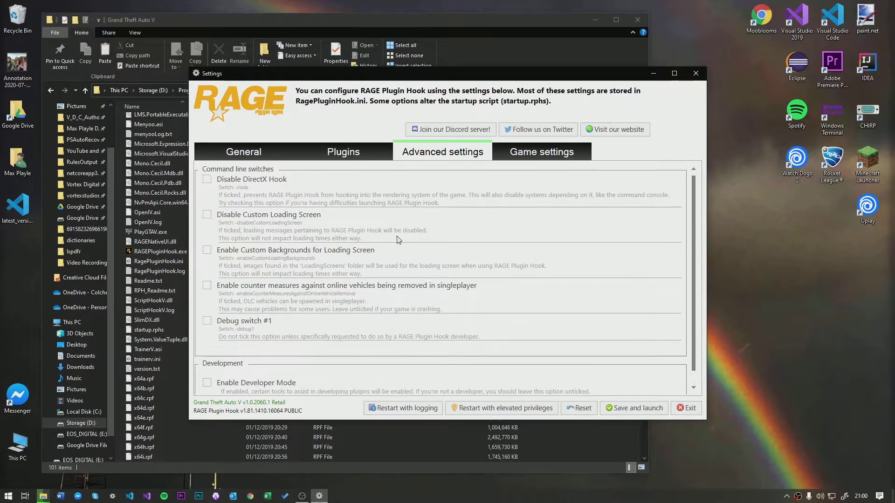
{"action": "scroll", "coordinate": [401, 232], "scroll_direction": "up", "scroll_amount": 1}
Look through the list of command line switches in the RAGE Plugin Hook game settings.
{"action": "left_click", "coordinate": [548, 154]}
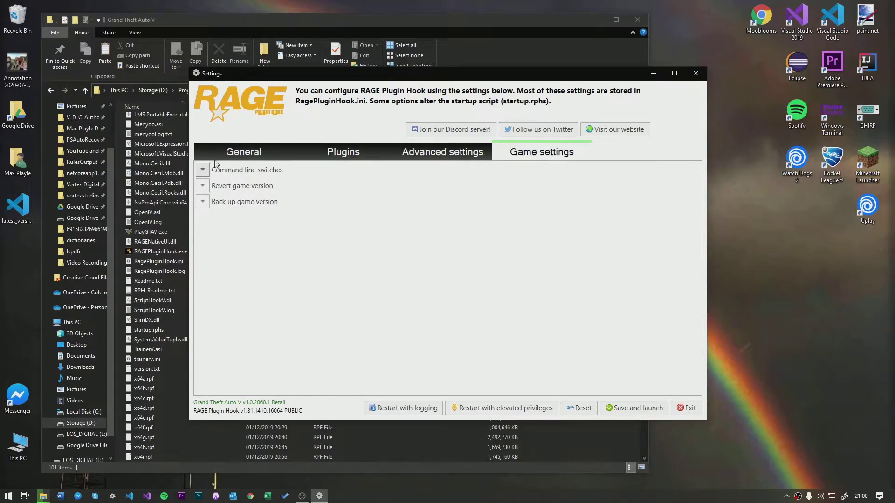
{"action": "left_click", "coordinate": [205, 170]}
{"action": "scroll", "coordinate": [279, 199], "scroll_direction": "down", "scroll_amount": 3}
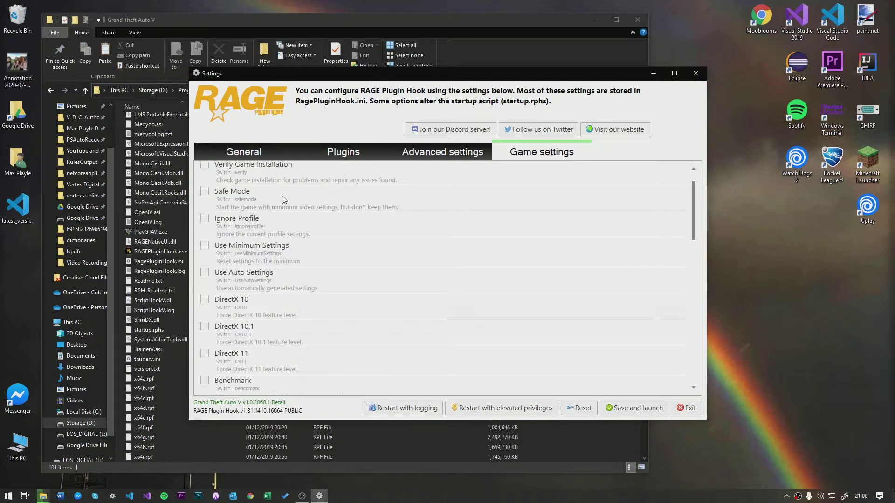
{"action": "scroll", "coordinate": [298, 200], "scroll_direction": "down", "scroll_amount": 6}
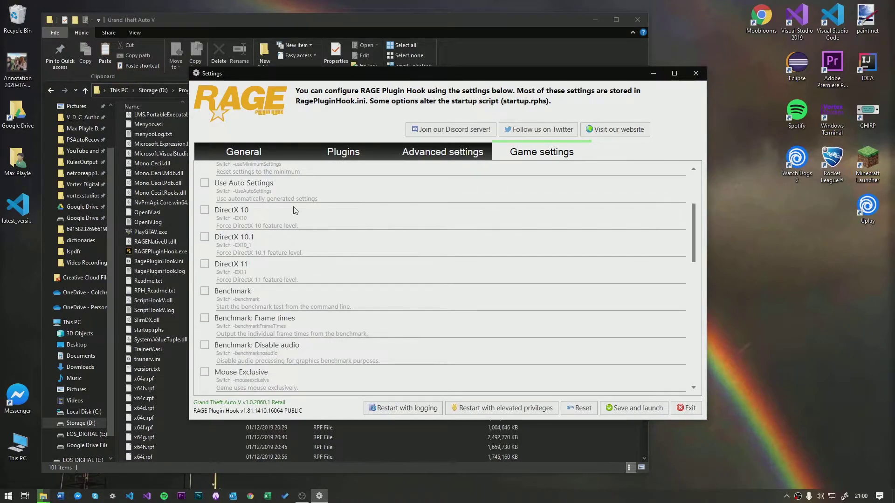
{"action": "scroll", "coordinate": [309, 210], "scroll_direction": "down", "scroll_amount": 13}
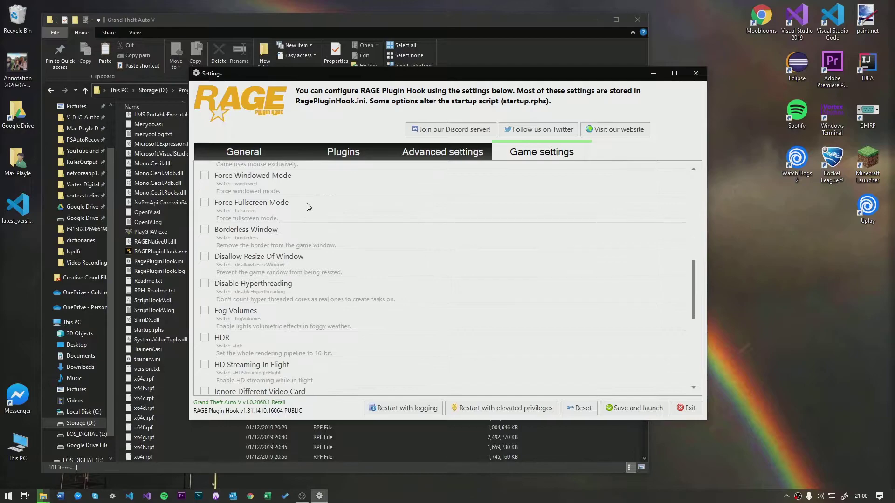
{"action": "scroll", "coordinate": [310, 208], "scroll_direction": "down", "scroll_amount": 5}
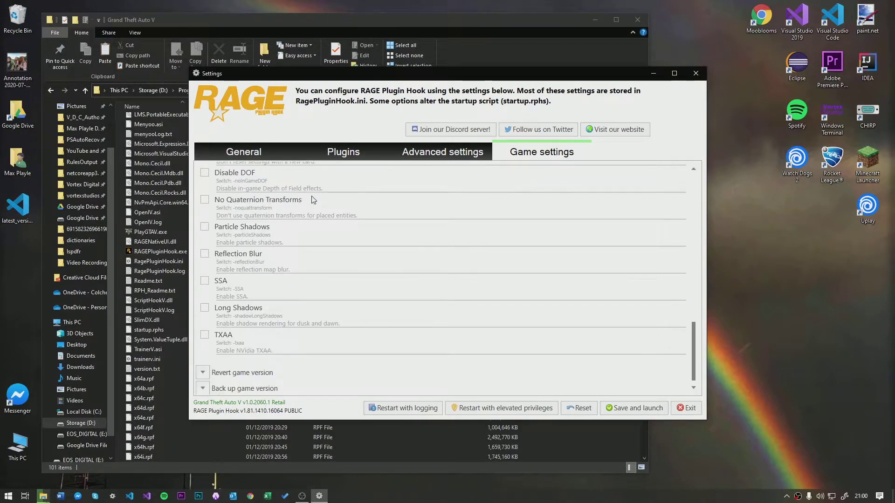
{"action": "scroll", "coordinate": [294, 222], "scroll_direction": "up", "scroll_amount": 5}
{"action": "scroll", "coordinate": [282, 229], "scroll_direction": "up", "scroll_amount": 20}
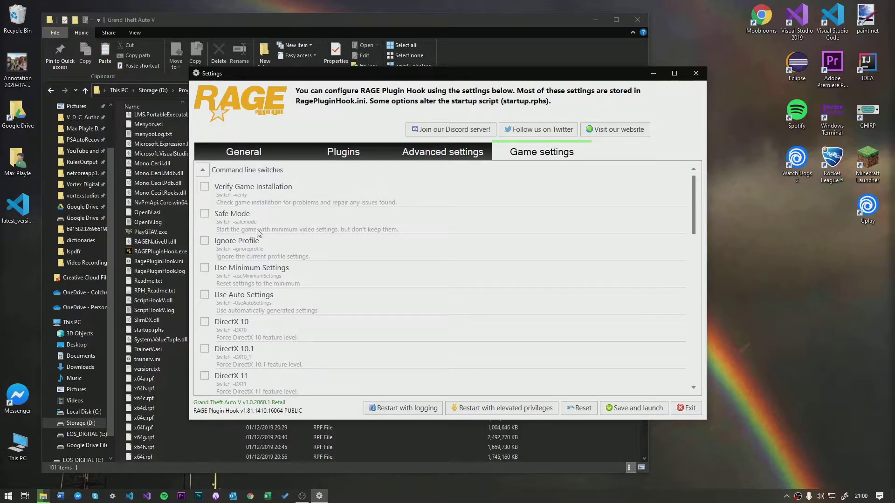
{"action": "left_click_drag", "start_coordinate": [691, 204], "coordinate": [711, 139]}
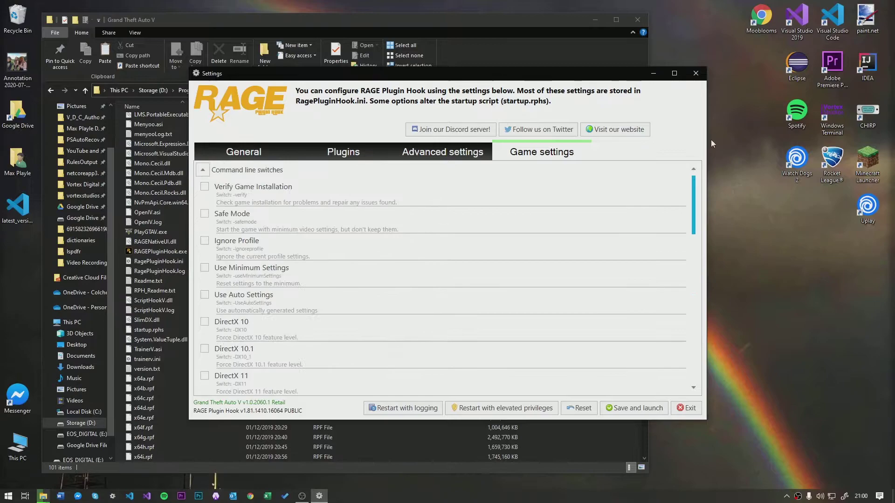
Collapse the command line switches and examine the options for reverting and backing up the game version.
{"action": "left_click", "coordinate": [203, 169]}
{"action": "left_click", "coordinate": [202, 186]}
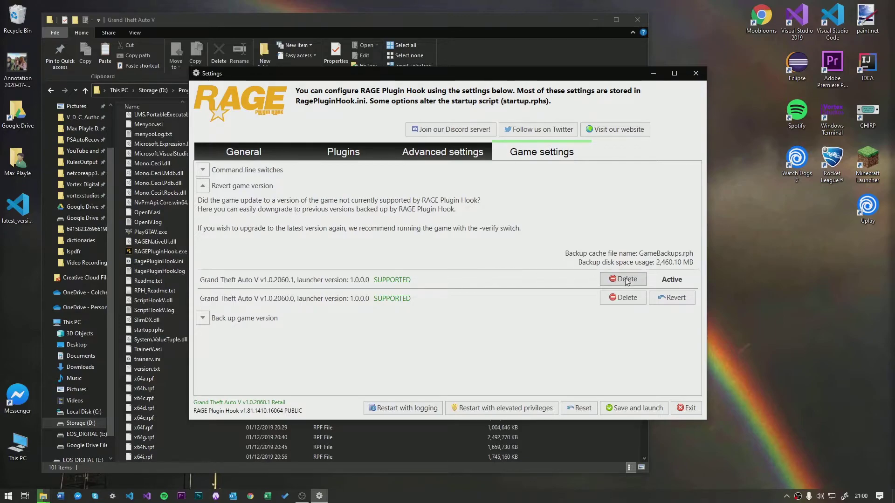
{"action": "left_click", "coordinate": [203, 186]}
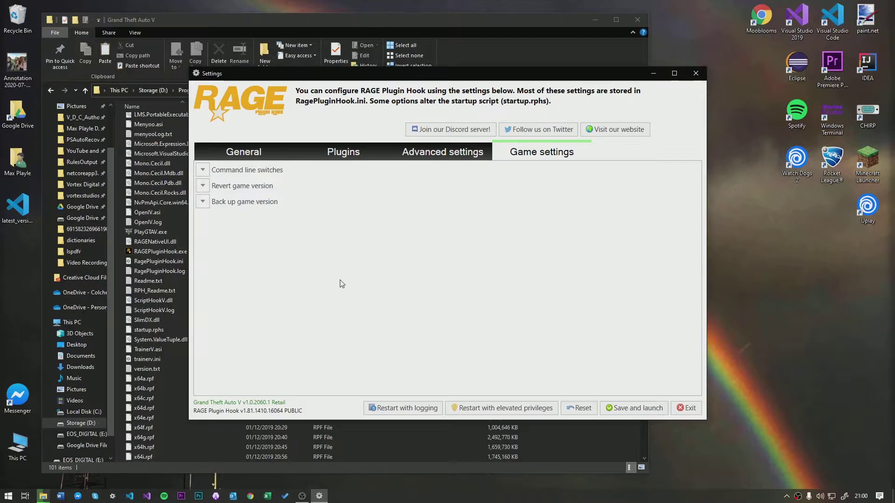
{"action": "left_click", "coordinate": [203, 201]}
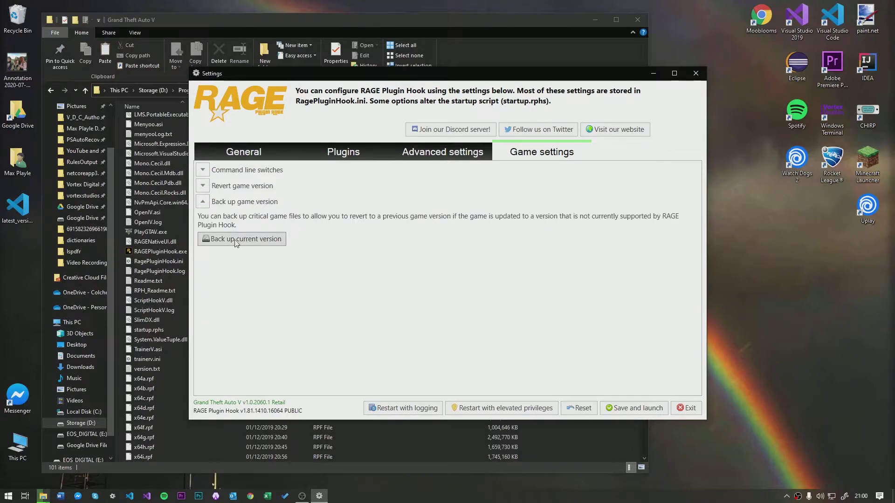
Save the RAGE Plugin Hook settings and launch the game, acknowledging the settings notice and declining the Script Hook V update check.
{"action": "left_click", "coordinate": [203, 201]}
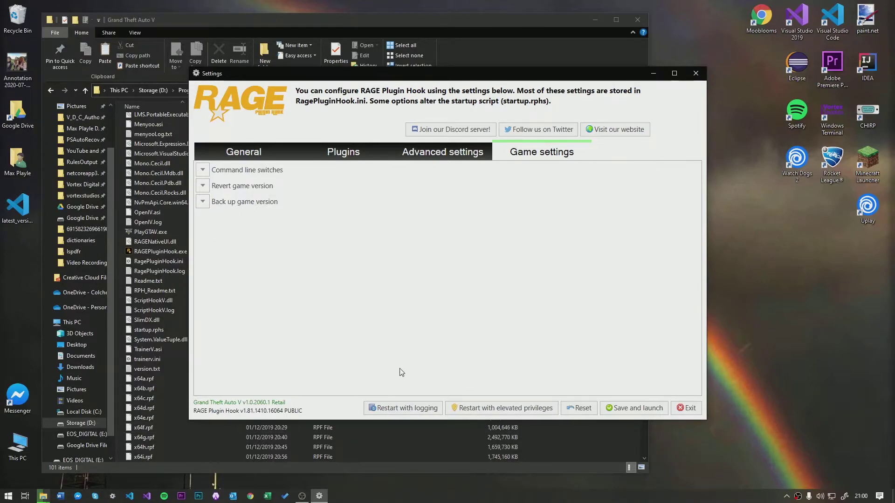
{"action": "left_click", "coordinate": [624, 406]}
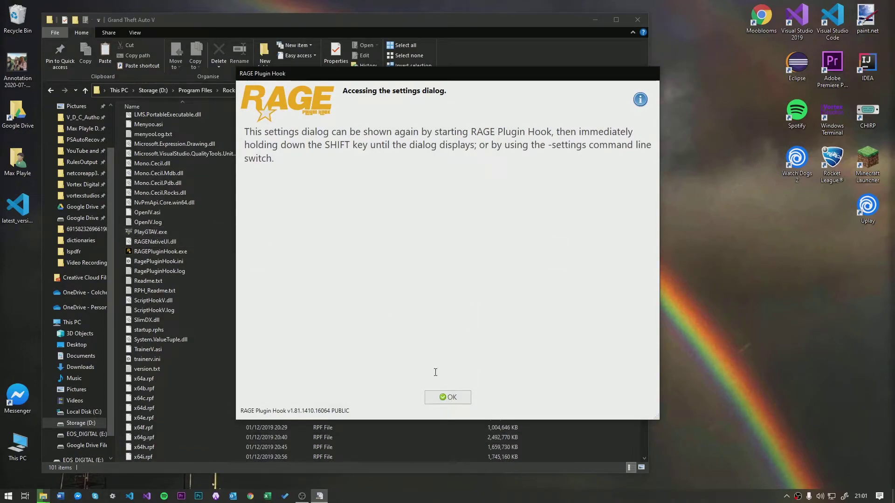
{"action": "left_click", "coordinate": [454, 397]}
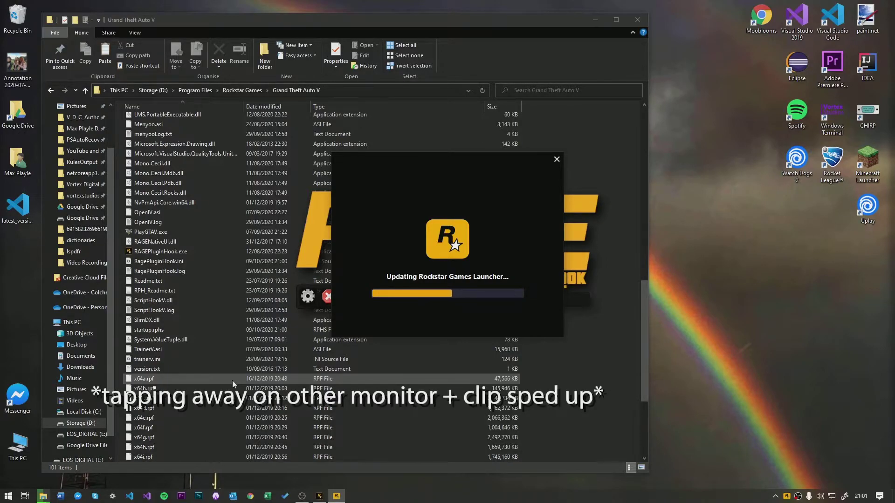
{"action": "scroll", "coordinate": [156, 414], "scroll_direction": "down", "scroll_amount": 5}
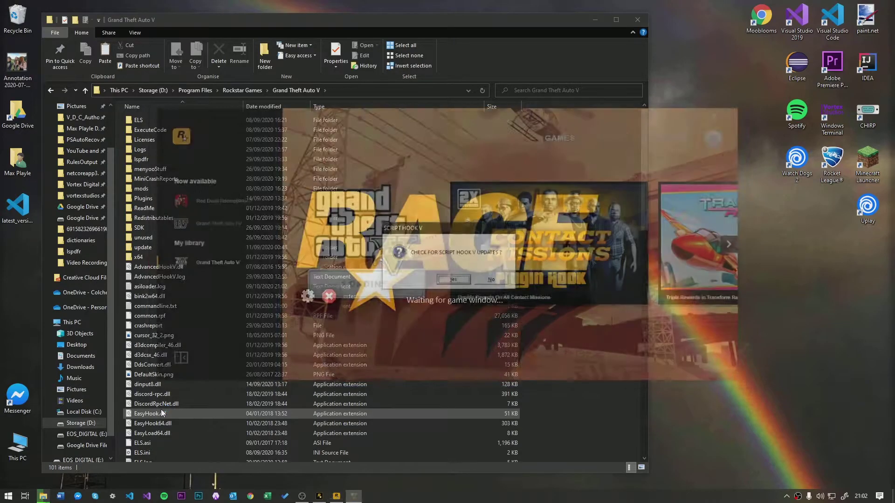
{"action": "key", "text": "Right"}
{"action": "key", "text": "Return"}
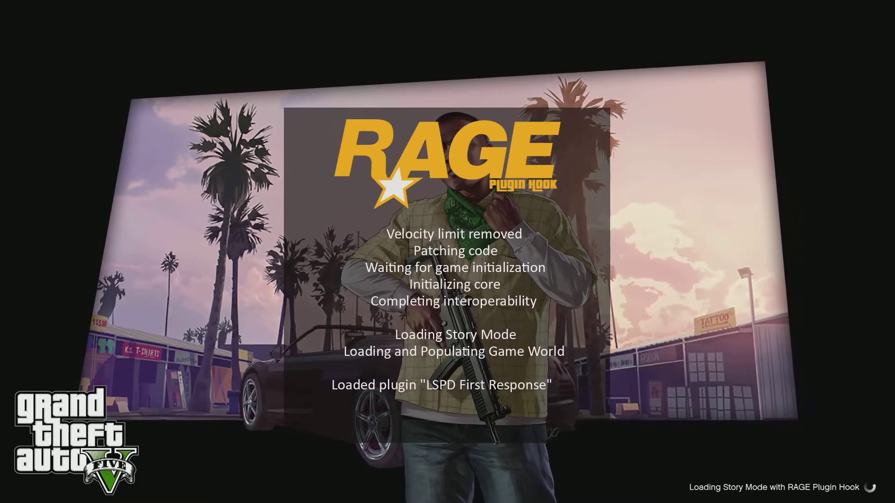
Read the plugin loading log in an enlarged RAGE Plugin Hook console and terminate the game from the console.
{"action": "key", "text": "F4"}
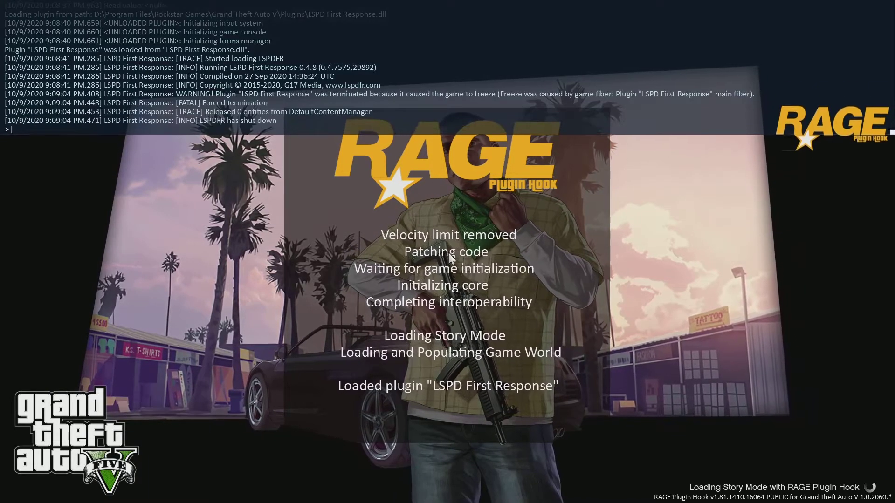
{"action": "scroll", "coordinate": [271, 20], "scroll_direction": "up", "scroll_amount": 5}
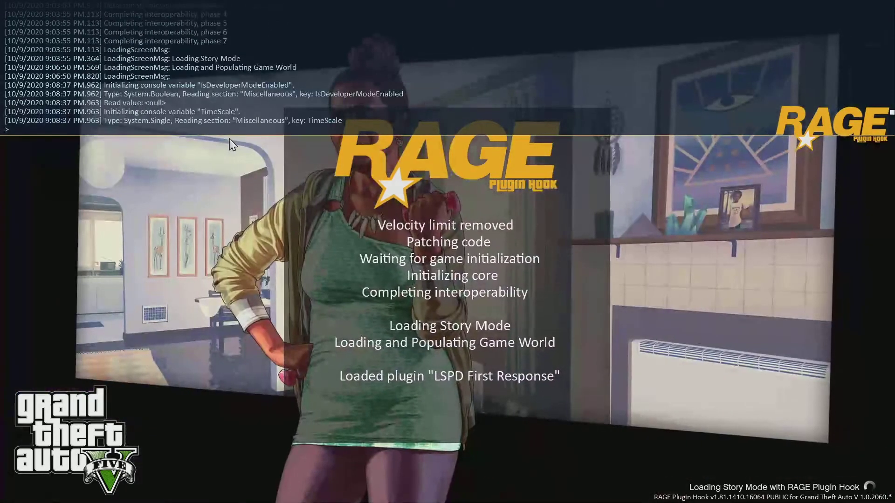
{"action": "left_click_drag", "start_coordinate": [229, 139], "coordinate": [205, 438]}
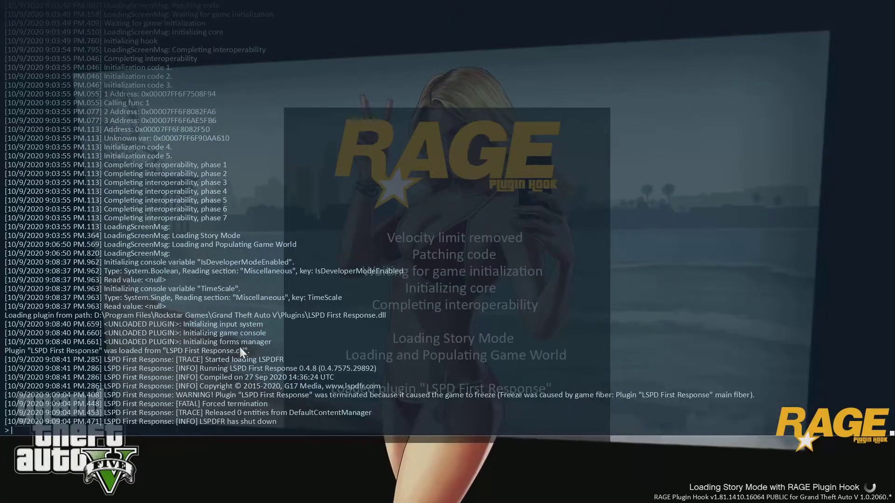
{"action": "type", "text": "terminate"}
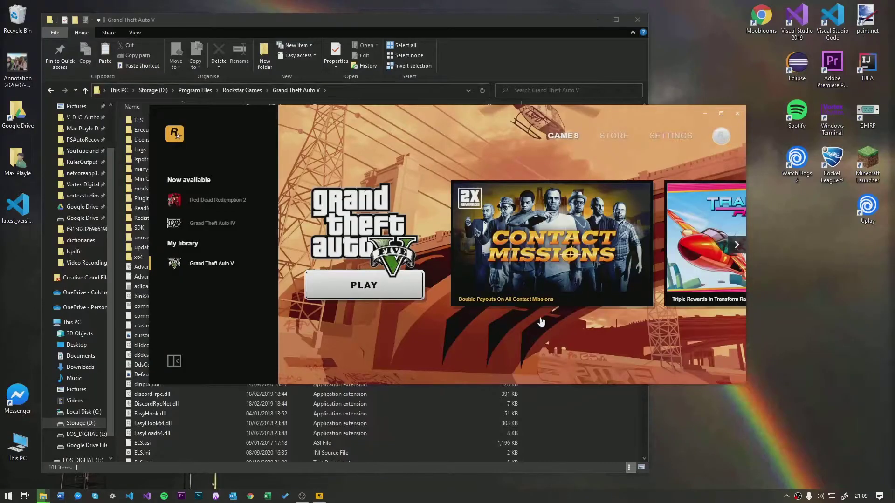
Restart RAGE Plugin Hook from the Grand Theft Auto V folder with its Settings window and minimize the folder window.
{"action": "left_click", "coordinate": [548, 451]}
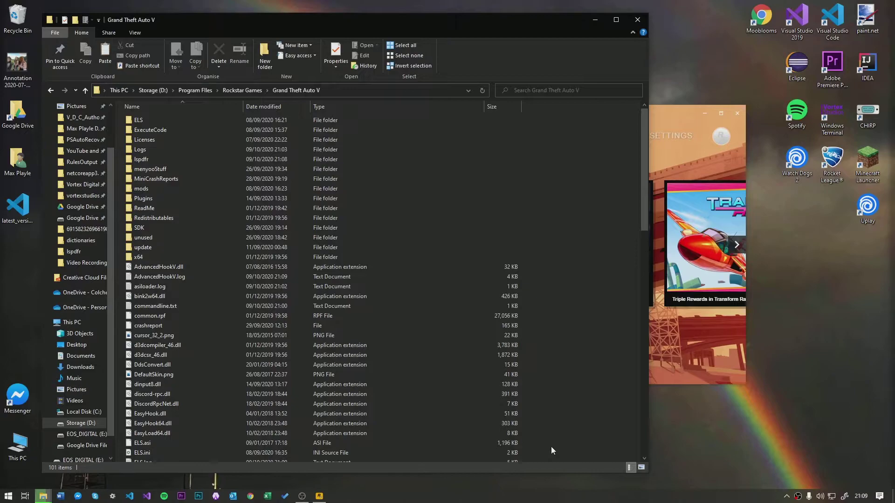
{"action": "scroll", "coordinate": [419, 382], "scroll_direction": "down", "scroll_amount": 3}
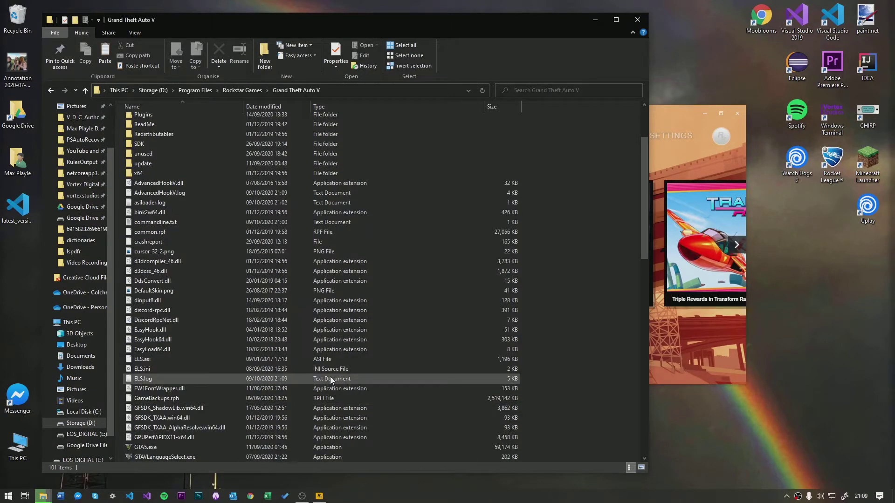
{"action": "key", "text": "super+r"}
{"action": "type", "text": "rage"}
{"action": "key", "text": "Return"}
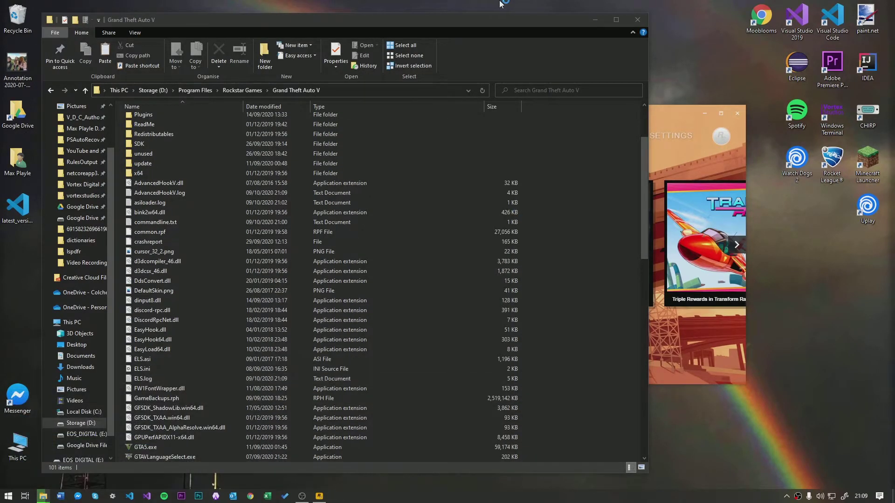
{"action": "left_click", "coordinate": [595, 20]}
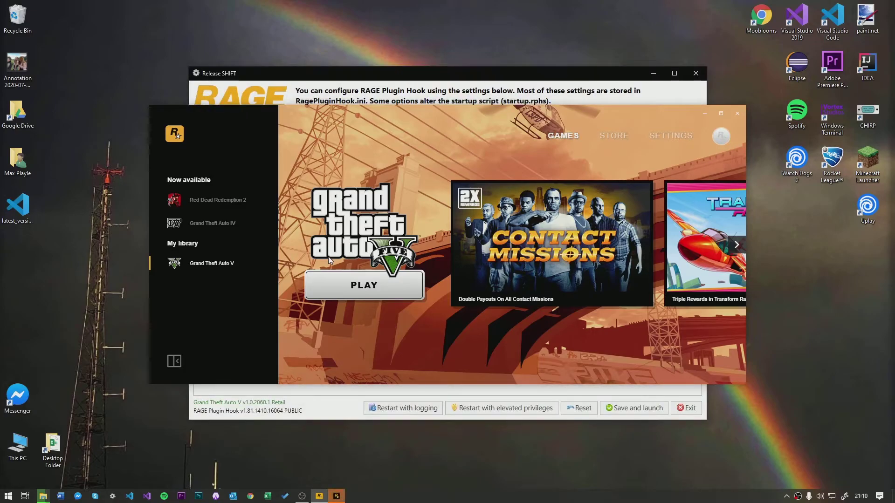
Set the plugin load sequence to not load any plugins on startup, and save and launch the game.
{"action": "left_click", "coordinate": [448, 84]}
{"action": "left_click", "coordinate": [459, 158]}
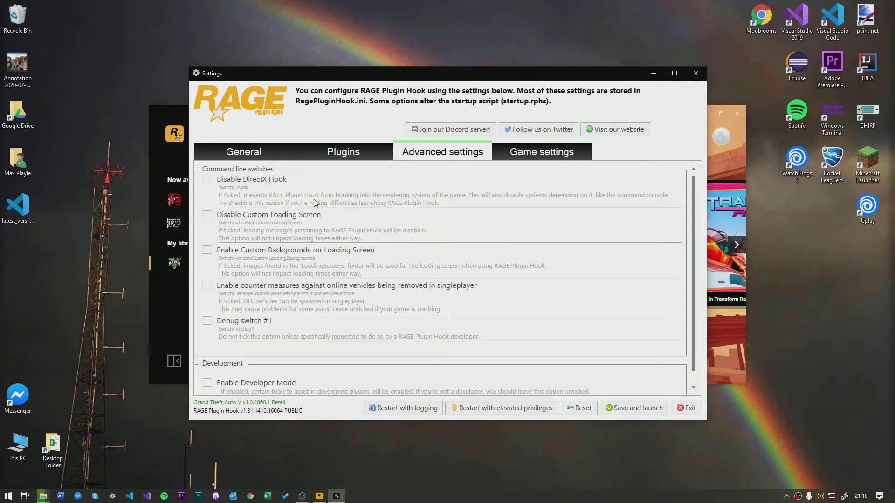
{"action": "left_click", "coordinate": [329, 153]}
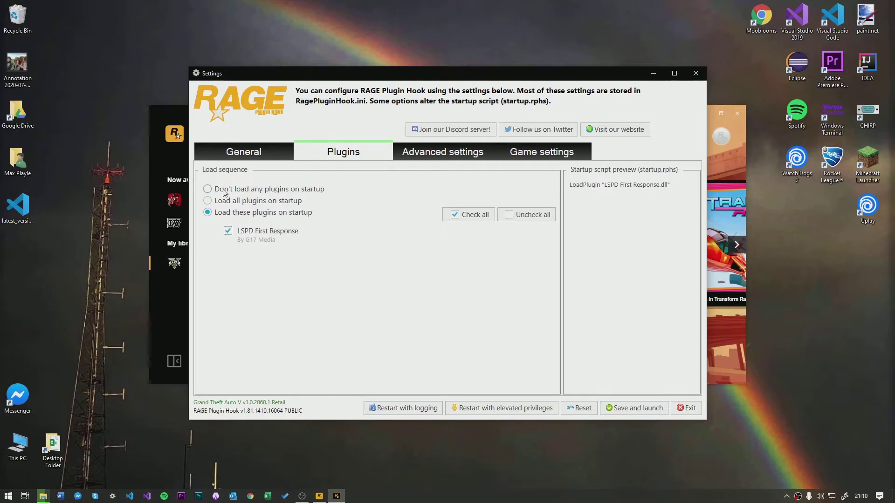
{"action": "left_click", "coordinate": [608, 408]}
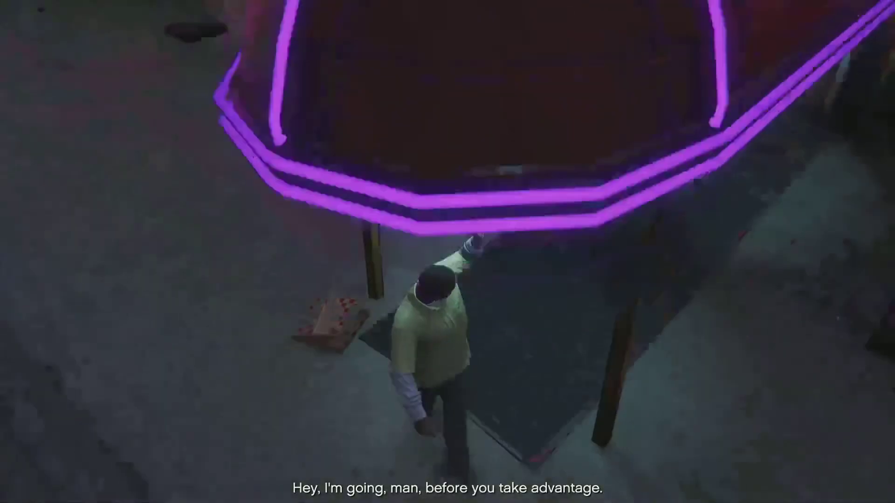
{"action": "key", "text": "w"}
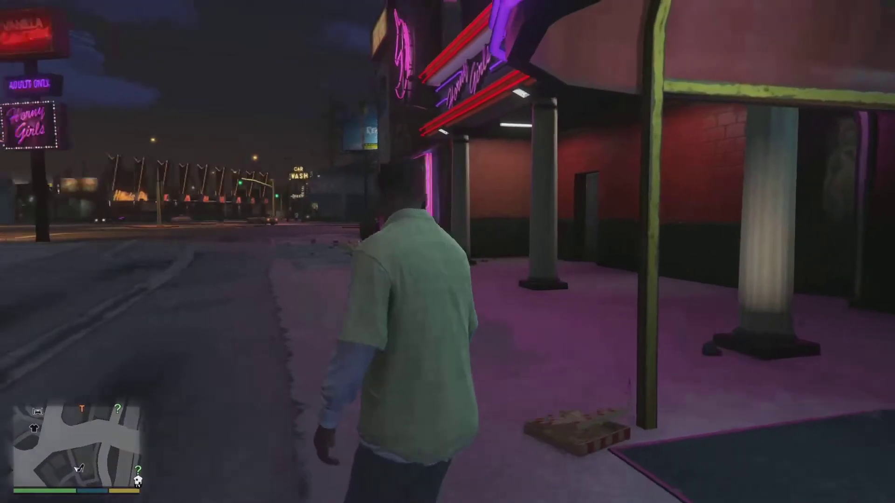
{"action": "key", "text": "w"}
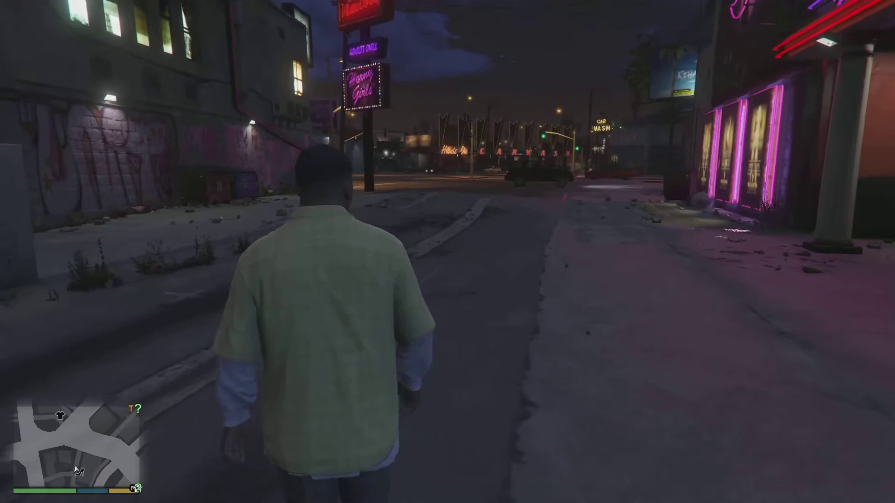
{"action": "key", "text": "w"}
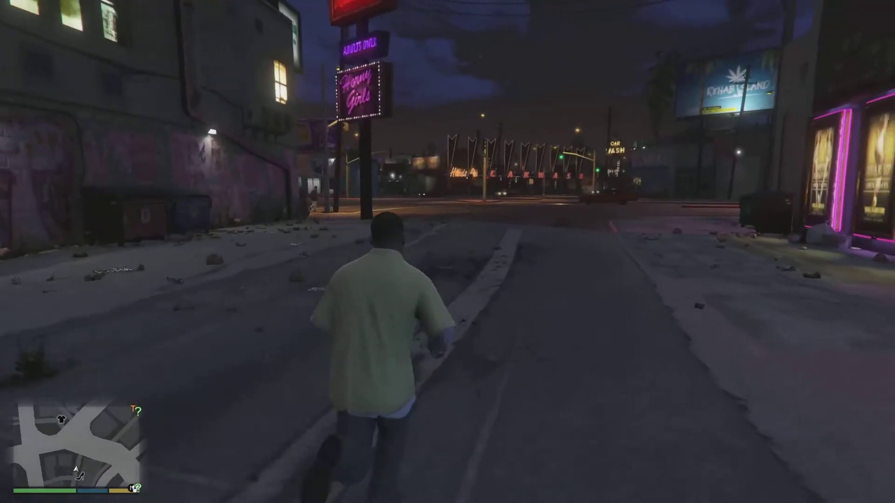
Load the LSPD First Response plugin with the LoadPlugin console command and return to the game from the pause menu.
{"action": "key", "text": "F4"}
{"action": "type", "text": "loadlp"}
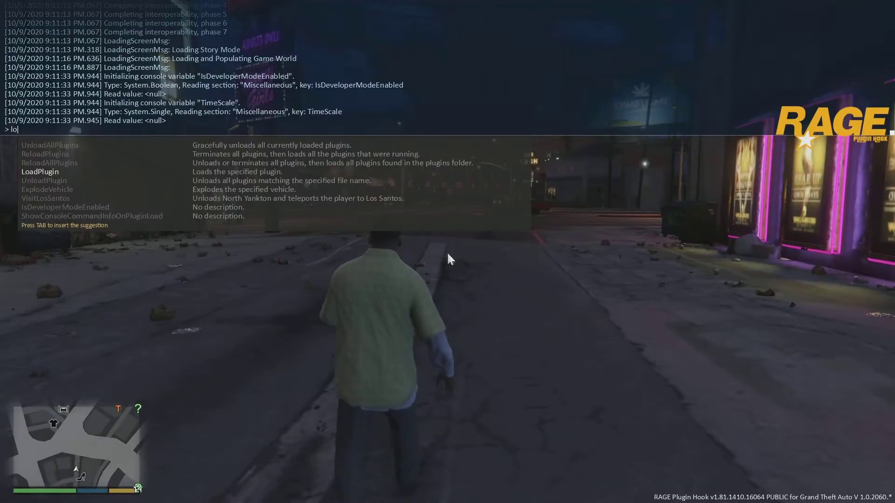
{"action": "key", "text": "Tab"}
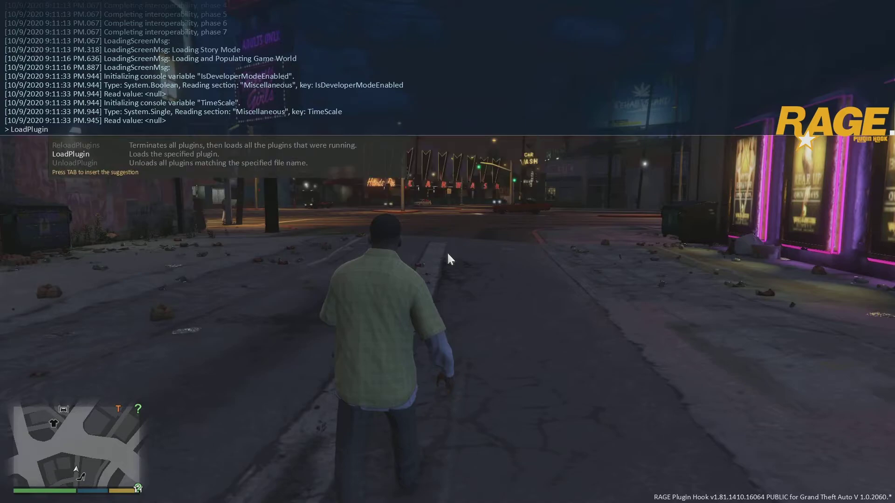
{"action": "type", "text": "lsp"}
{"action": "key", "text": "Tab"}
{"action": "key", "text": "Return"}
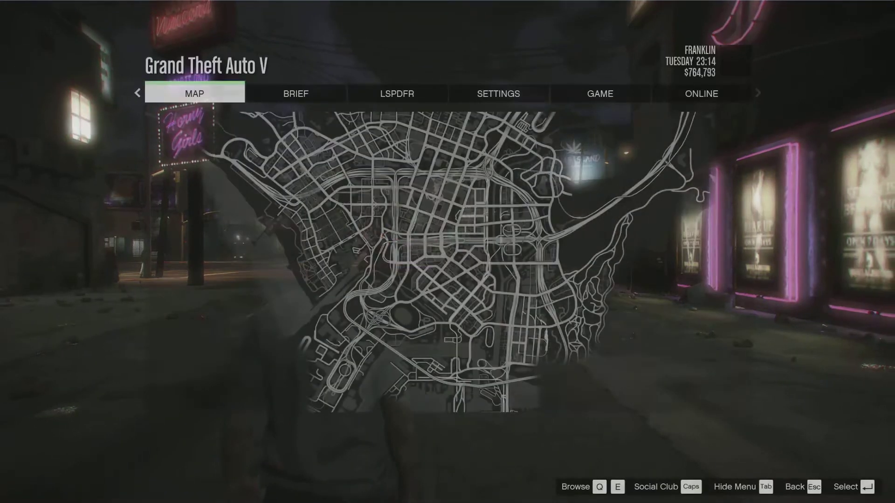
{"action": "key", "text": "Escape"}
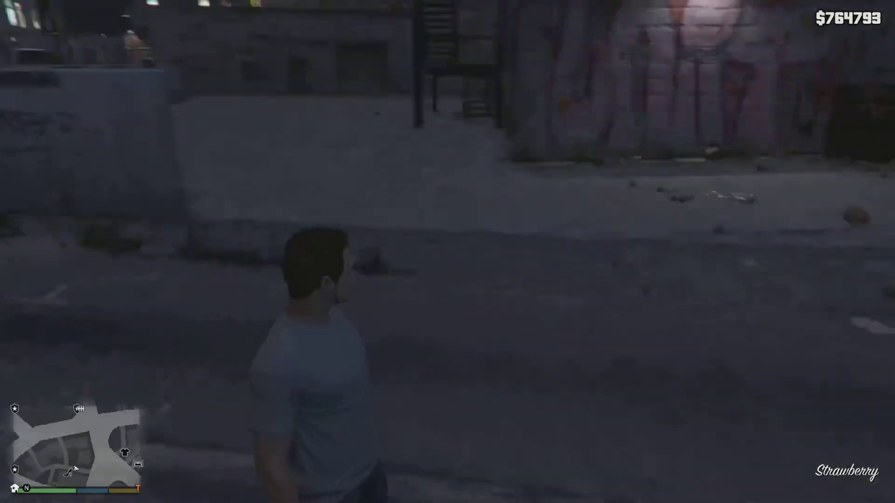
{"action": "key", "text": "w"}
{"action": "key", "text": "shift"}
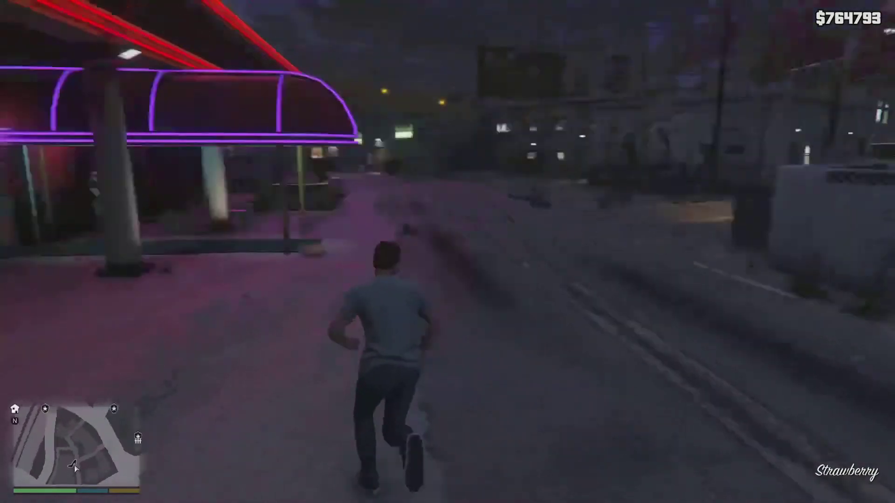
{"action": "key", "text": "w"}
{"action": "key", "text": "shift"}
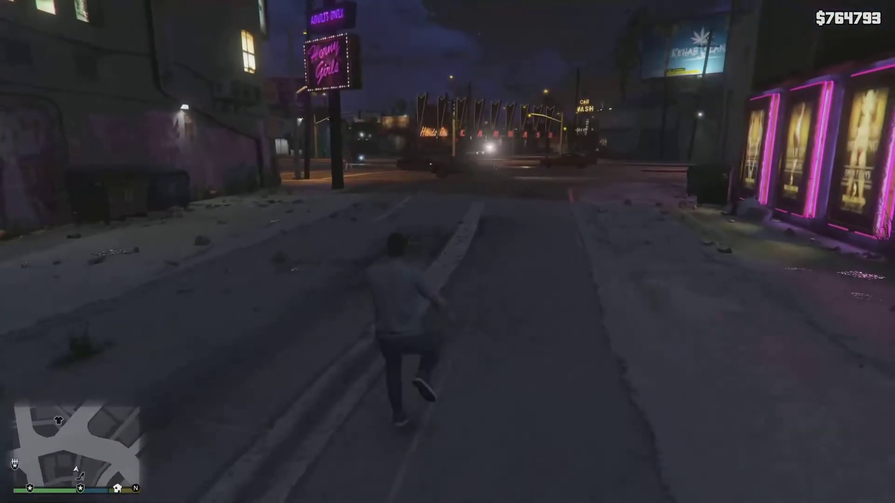
Force the character on duty as a police officer by running the suggested console command that starts with "for".
{"action": "key", "text": "F4"}
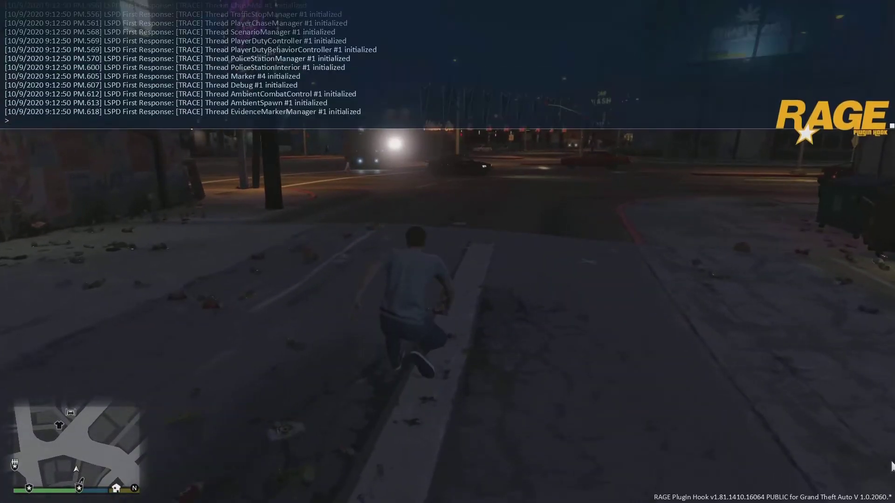
{"action": "type", "text": "for"}
{"action": "key", "text": "Tab"}
{"action": "key", "text": "Return"}
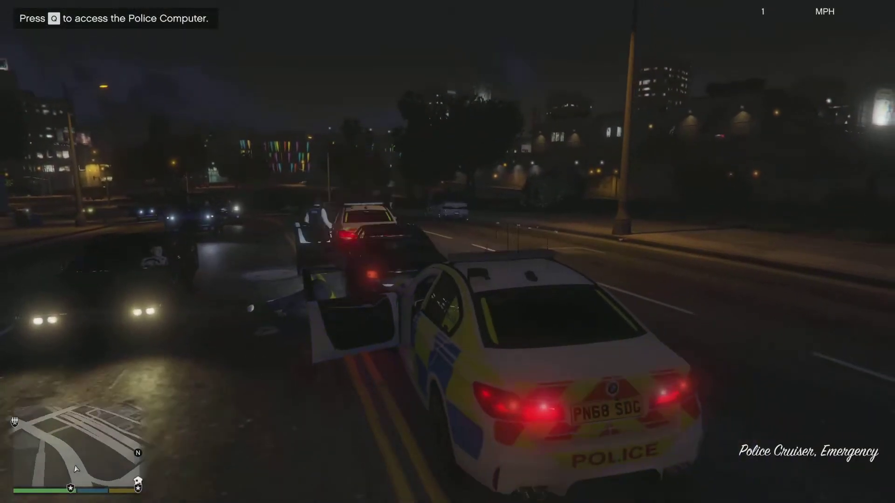
{"action": "key", "text": "w"}
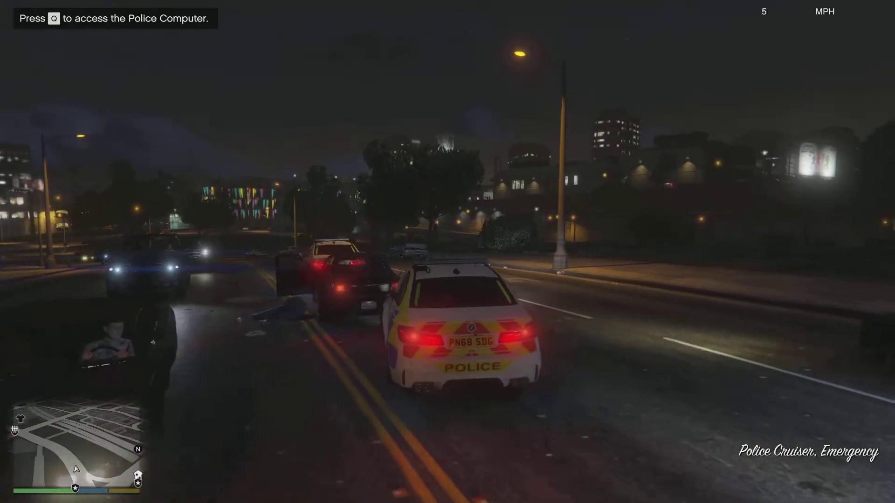
{"action": "key", "text": "a"}
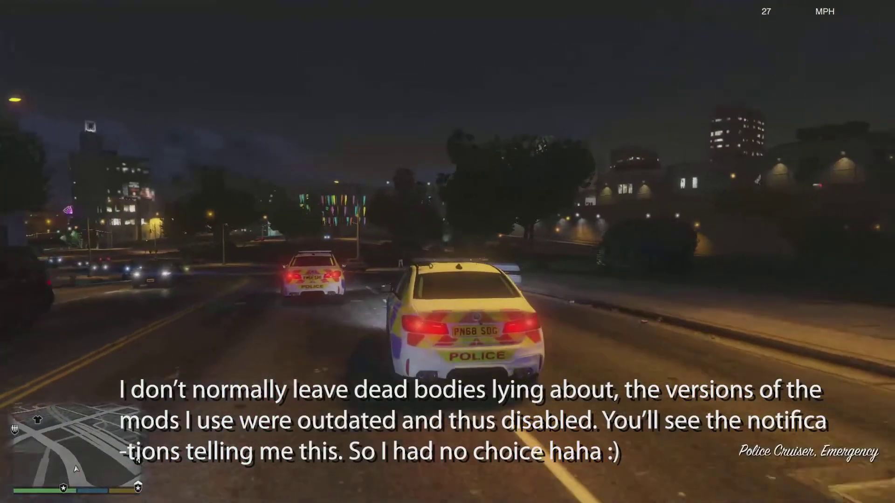
{"action": "key", "text": "w"}
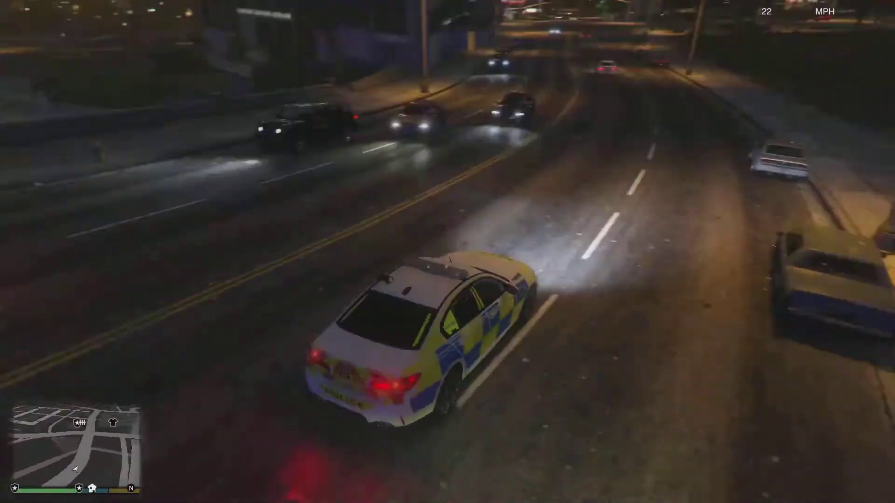
{"action": "key", "text": "w"}
{"action": "key", "text": "w"}
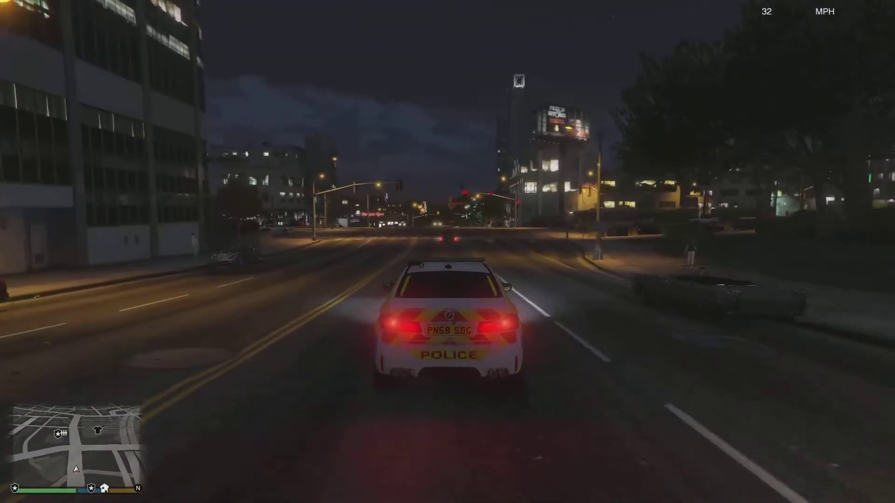
{"action": "key", "text": "a"}
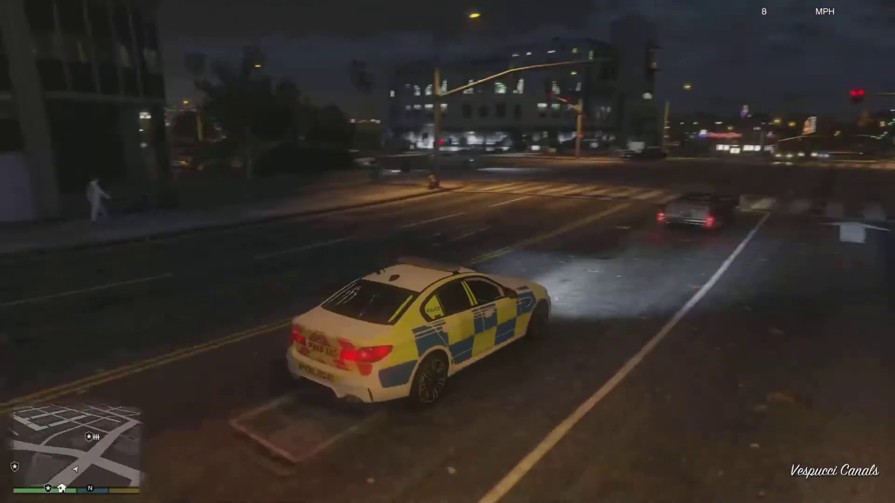
{"action": "key", "text": "F8"}
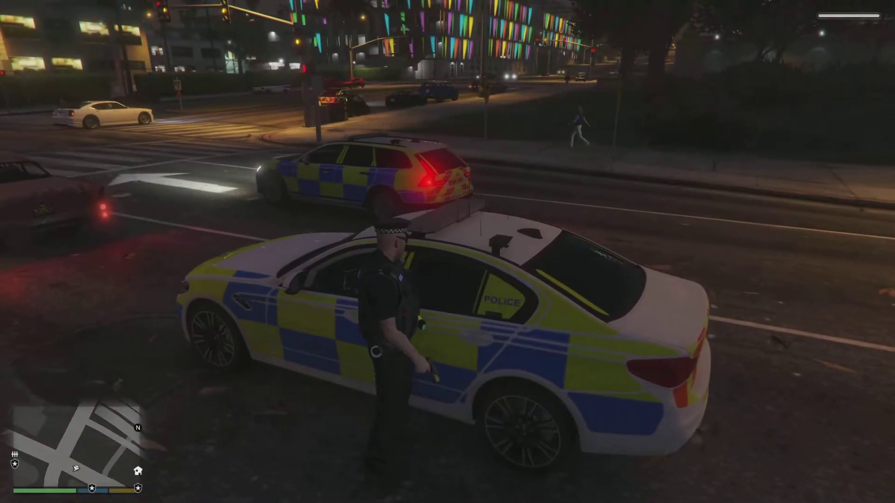
{"action": "key", "text": "f"}
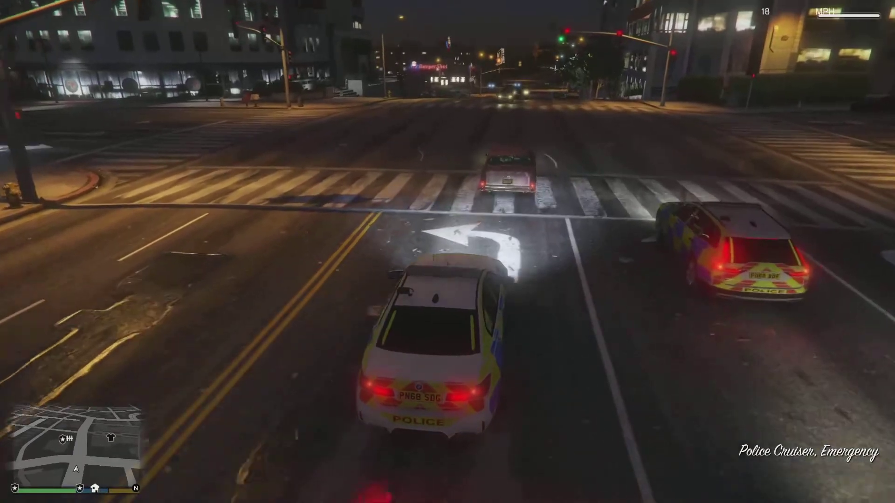
{"action": "key", "text": "a"}
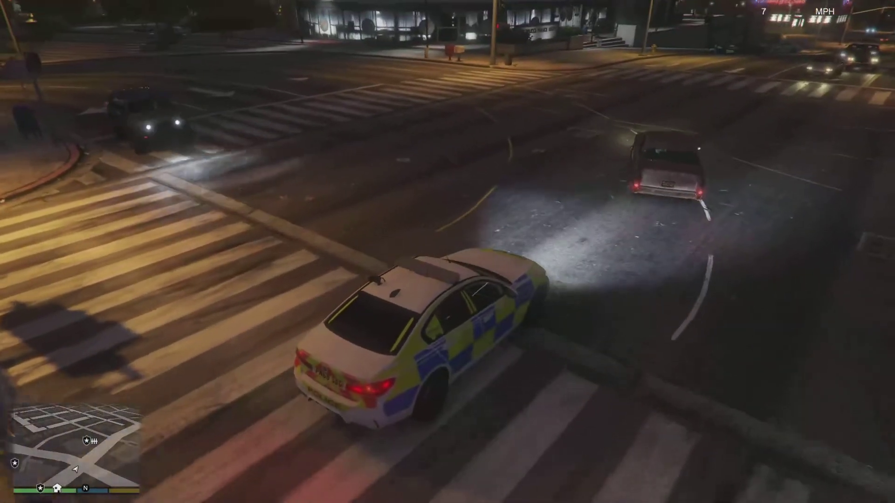
Drive the police car along South Rockford Dr and accept the Bicycle on the Freeway emergency callout.
{"action": "key", "text": "w"}
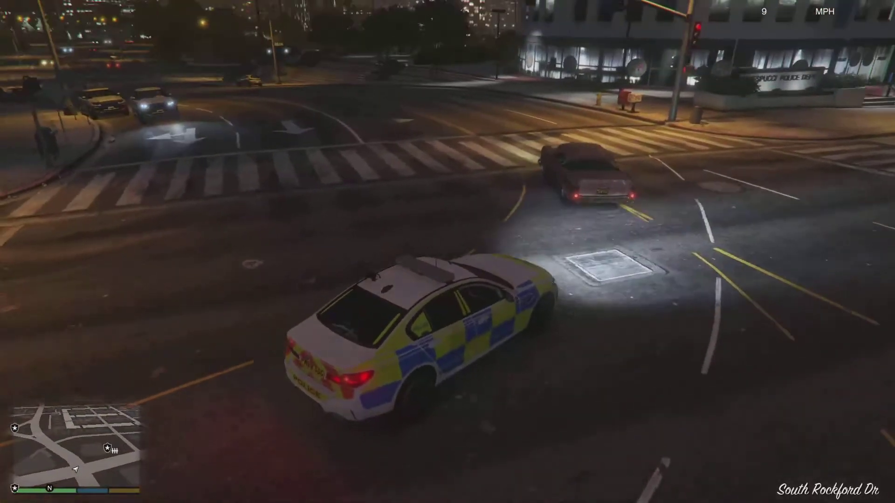
{"action": "key", "text": "w"}
{"action": "key", "text": "a"}
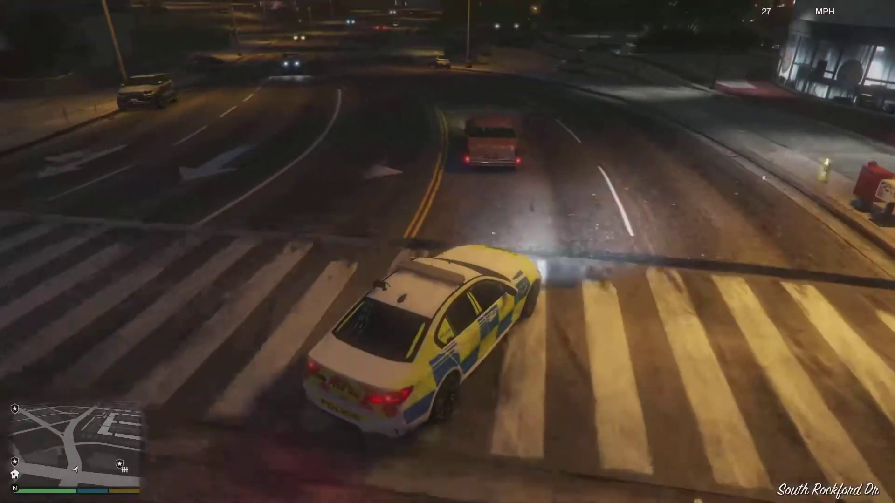
{"action": "key", "text": "z"}
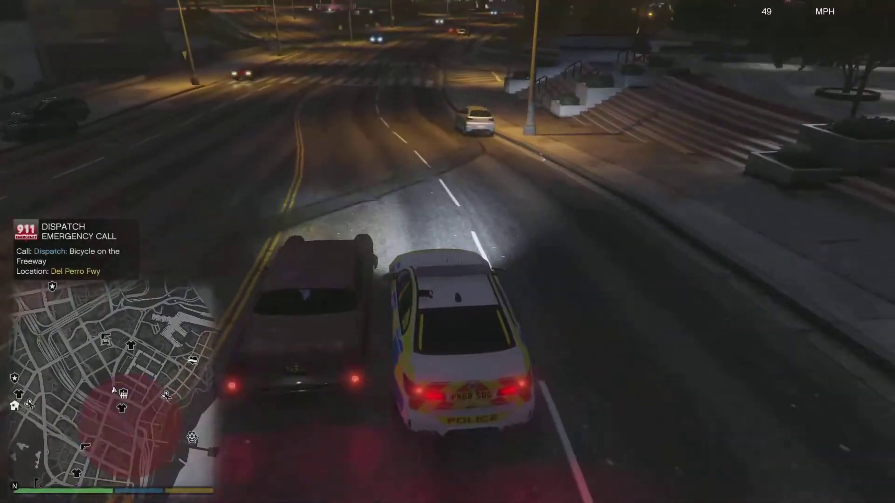
{"action": "key", "text": "a"}
{"action": "key", "text": "s"}
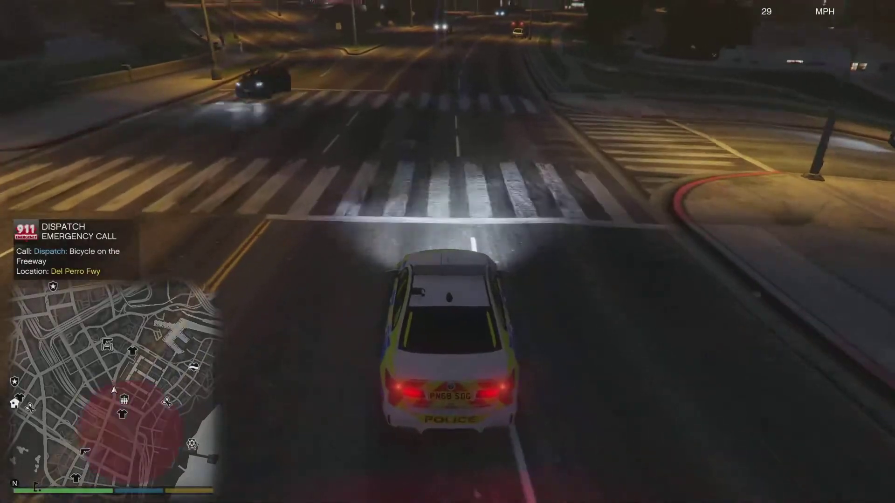
{"action": "key", "text": "w"}
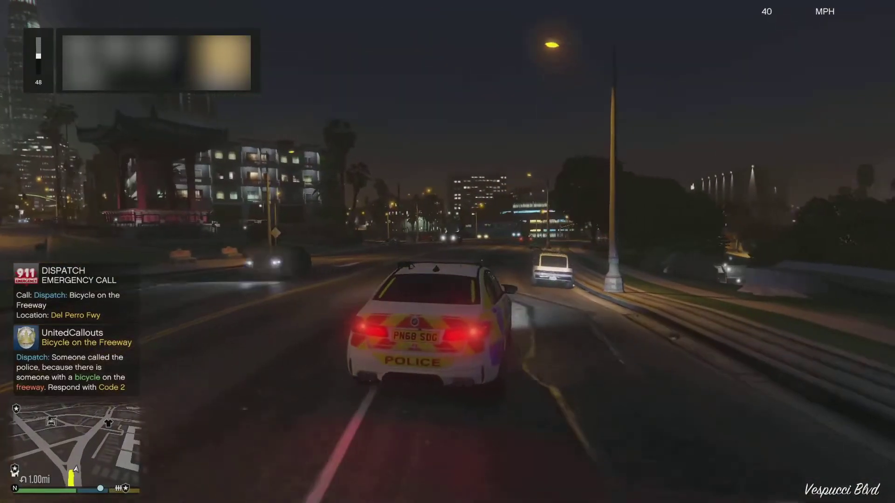
Turn the police car around on Vespucci Blvd to follow the marked route to the callout.
{"action": "key", "text": "s"}
{"action": "key", "text": "a"}
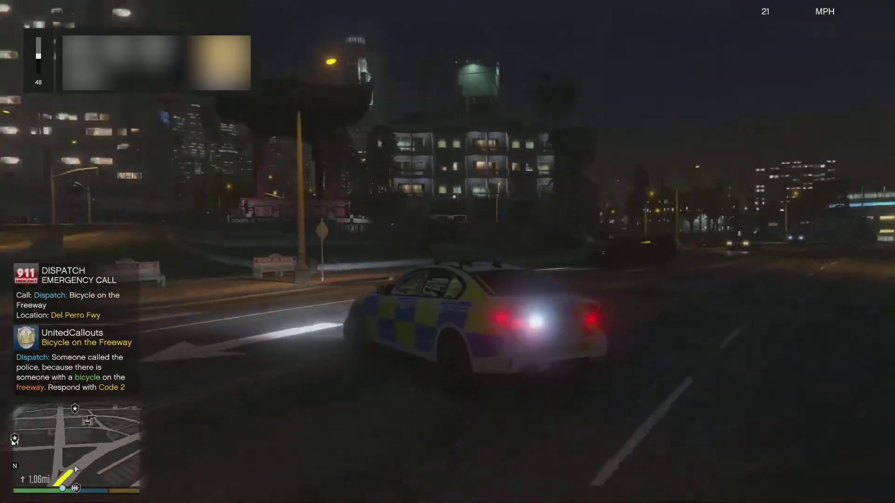
{"action": "key", "text": "a"}
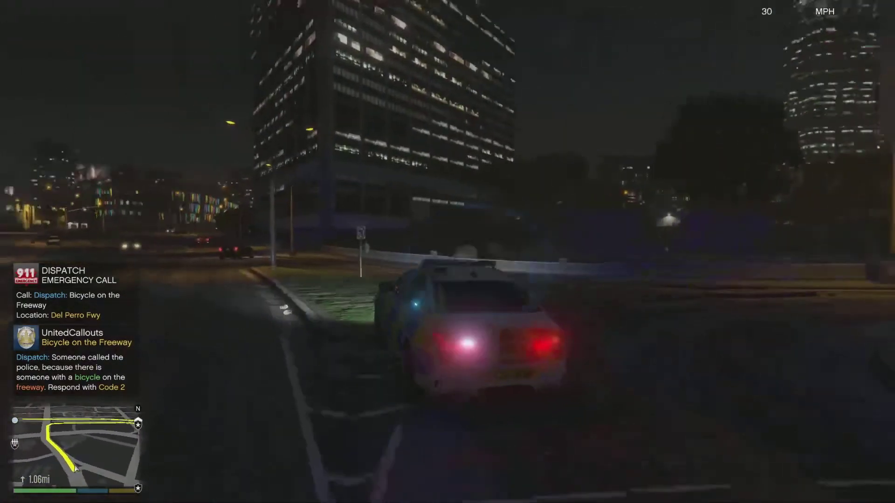
{"action": "key", "text": "a"}
{"action": "key", "text": "w"}
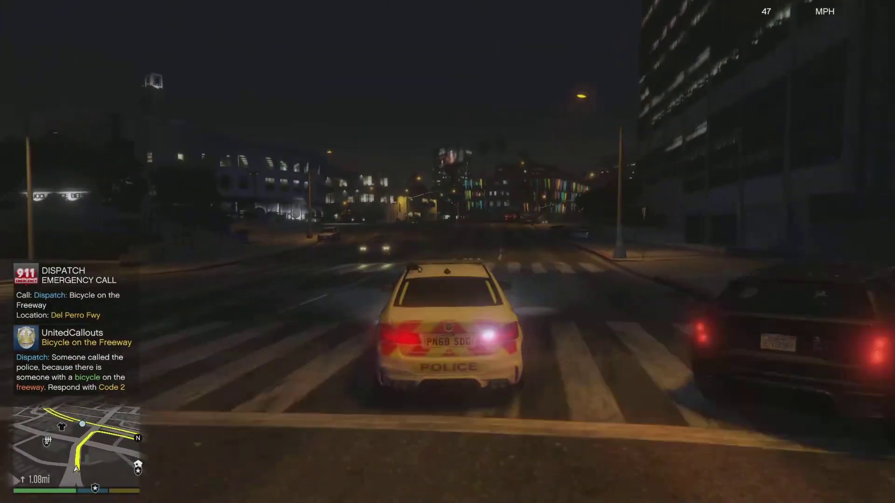
Switch on the emergency lights and drive through the junction onto North Rockford Dr along the marked route.
{"action": "key", "text": "e"}
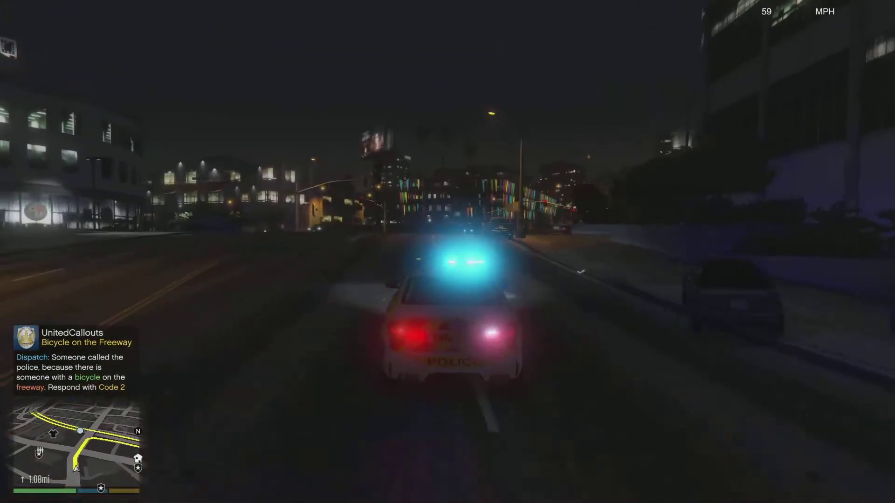
{"action": "key", "text": "s"}
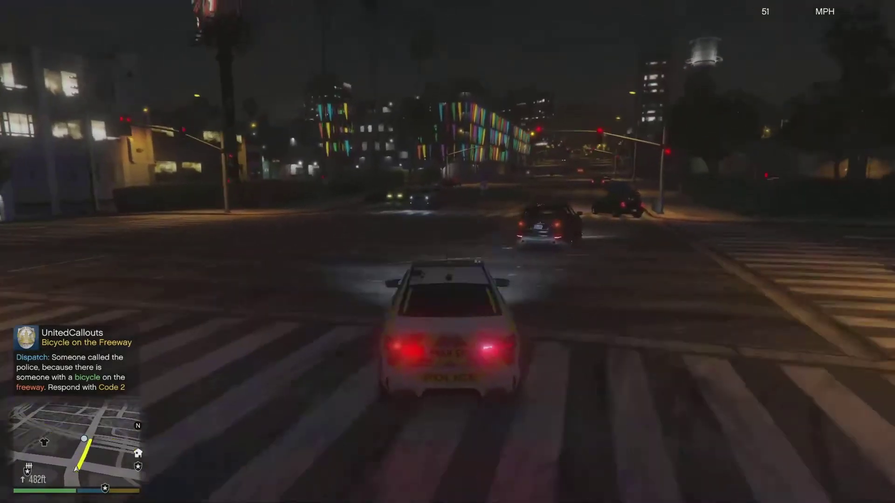
{"action": "key", "text": "w"}
{"action": "key", "text": "a"}
{"action": "key", "text": "w"}
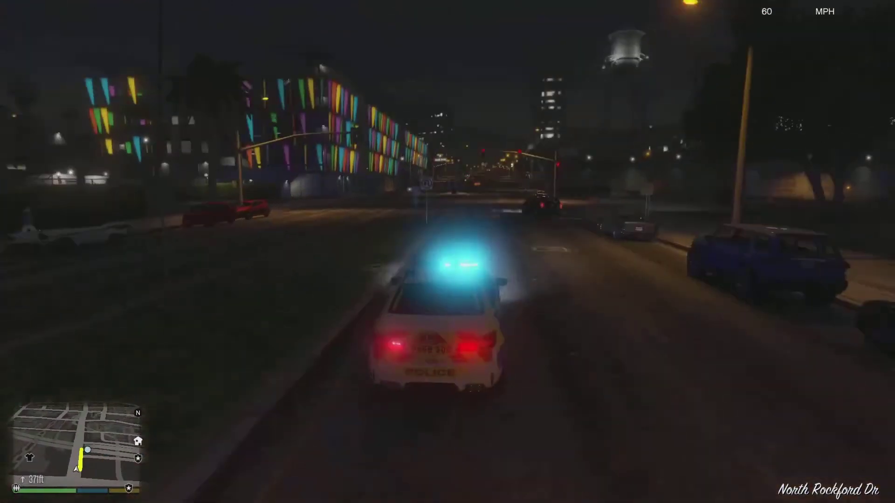
Turn the police car off North Rockford Dr onto the Del Perro Fwy entrance, steering around the kerb and barrier.
{"action": "key", "text": "s"}
{"action": "key", "text": "d"}
{"action": "key", "text": "s"}
{"action": "key", "text": "d"}
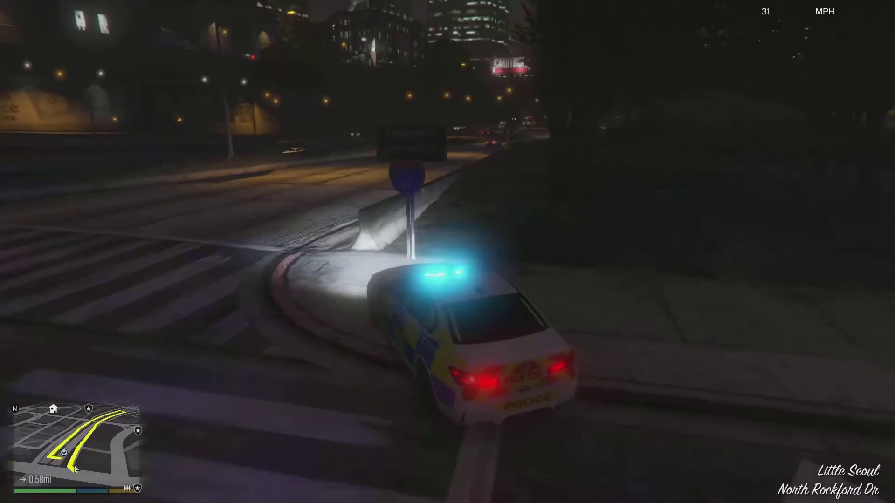
{"action": "key", "text": "s"}
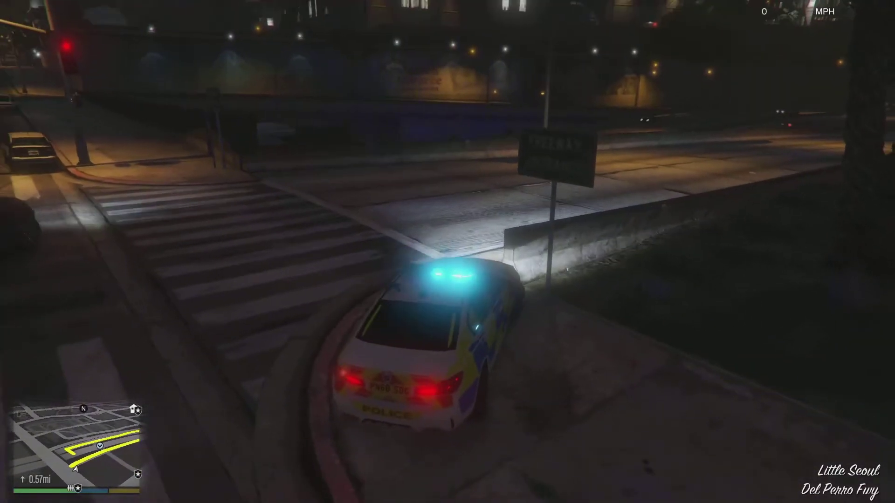
{"action": "key", "text": "w"}
{"action": "key", "text": "a"}
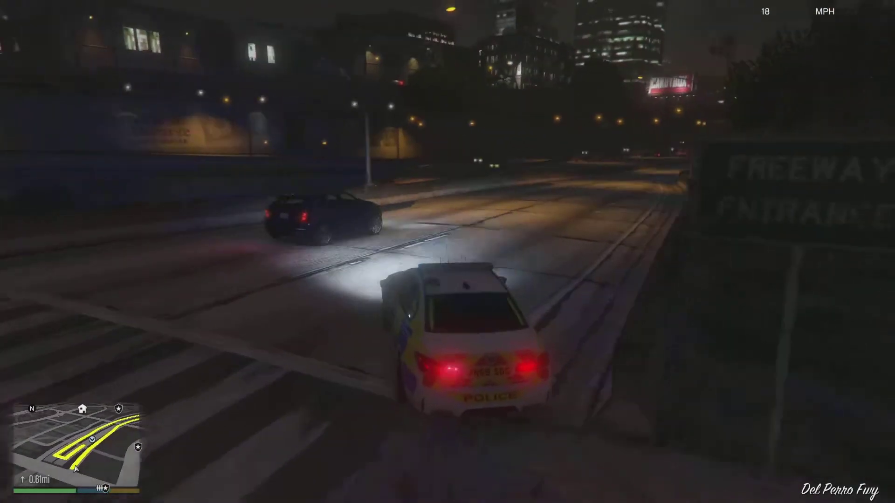
Speed along the Del Perro Fwy with the emergency lights on to reach the callout location.
{"action": "key", "text": "w"}
{"action": "key", "text": "e"}
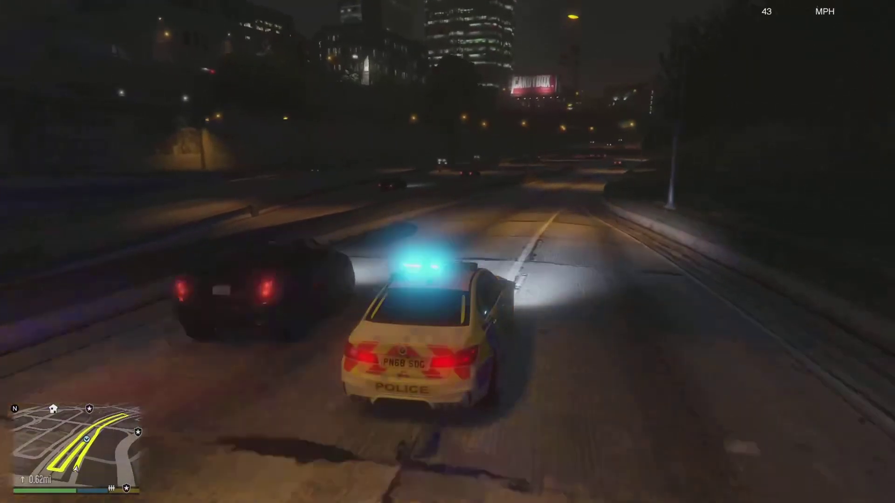
{"action": "key", "text": "w"}
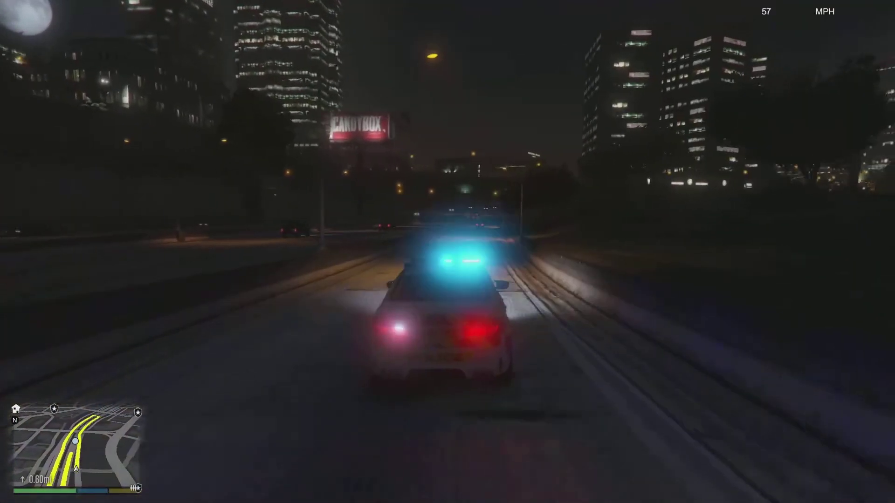
{"action": "key", "text": "w"}
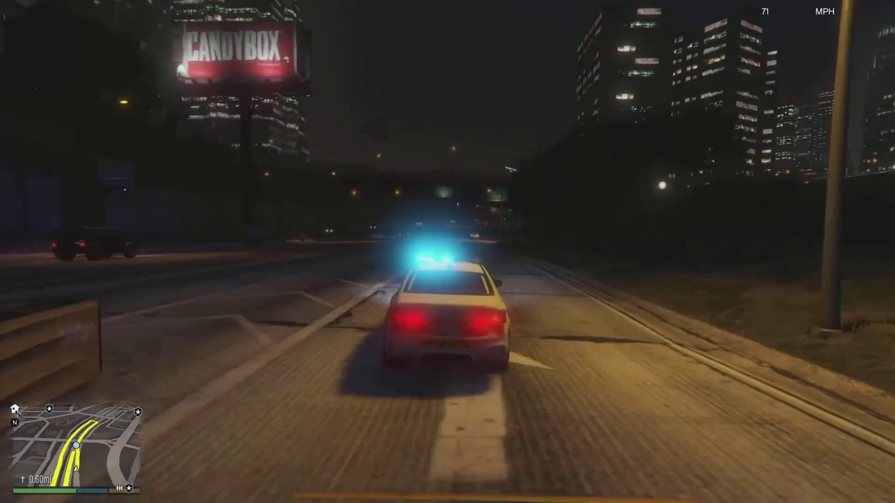
{"action": "key", "text": "w"}
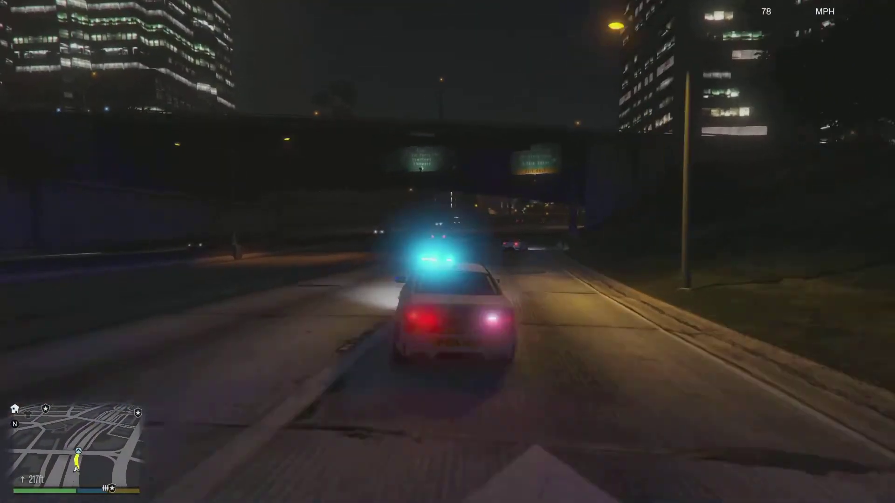
{"action": "key", "text": "w"}
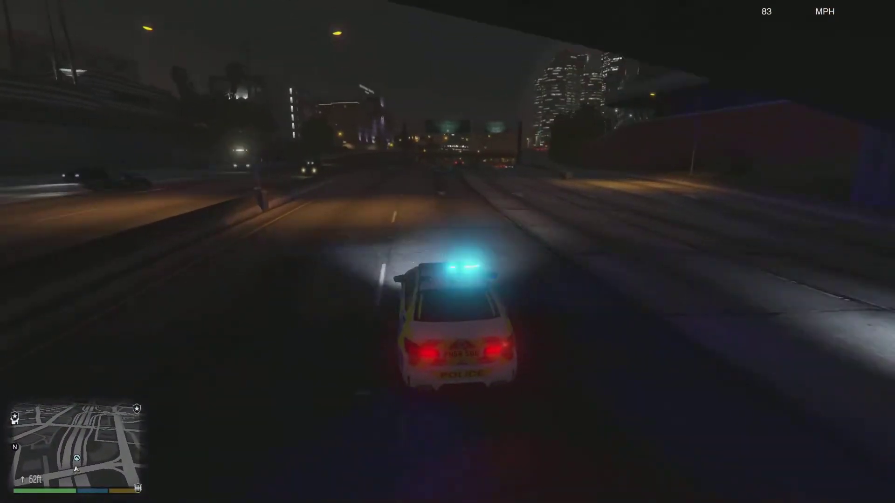
Slow down and follow the suspect on the bicycle along the freeway in the police car.
{"action": "key", "text": "s"}
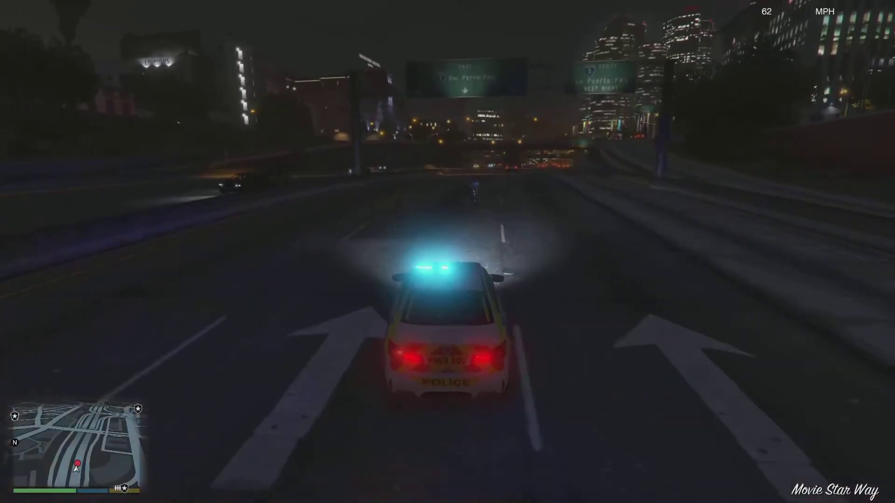
{"action": "key", "text": "s"}
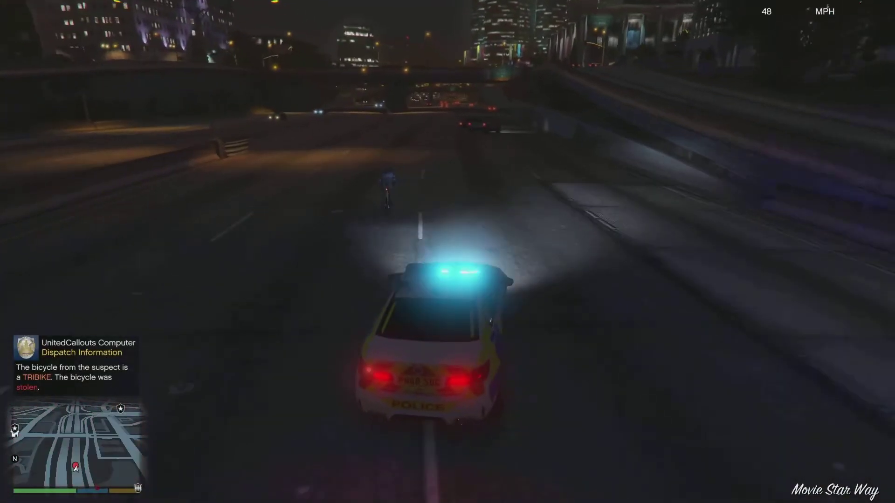
{"action": "key", "text": "s"}
{"action": "key", "text": "w"}
{"action": "key", "text": "d"}
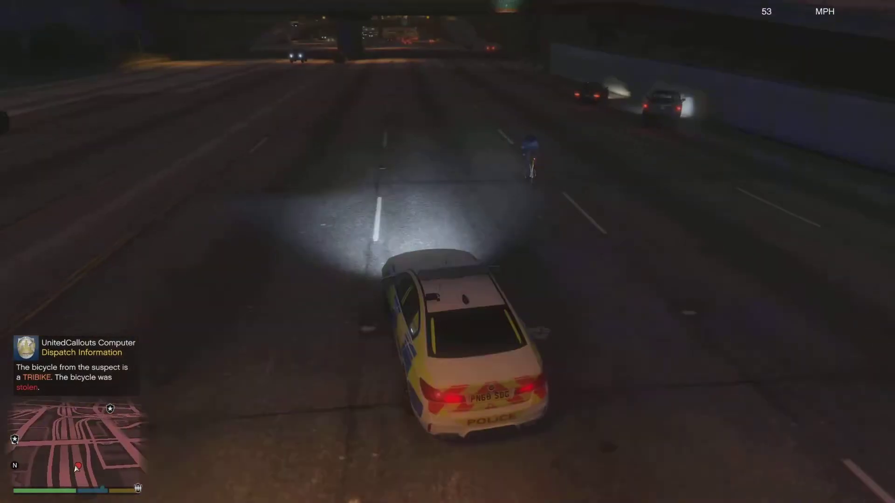
{"action": "key", "text": "s"}
Request a Local Patrol Unit as police backup with the Pursuit response.
{"action": "key", "text": "b"}
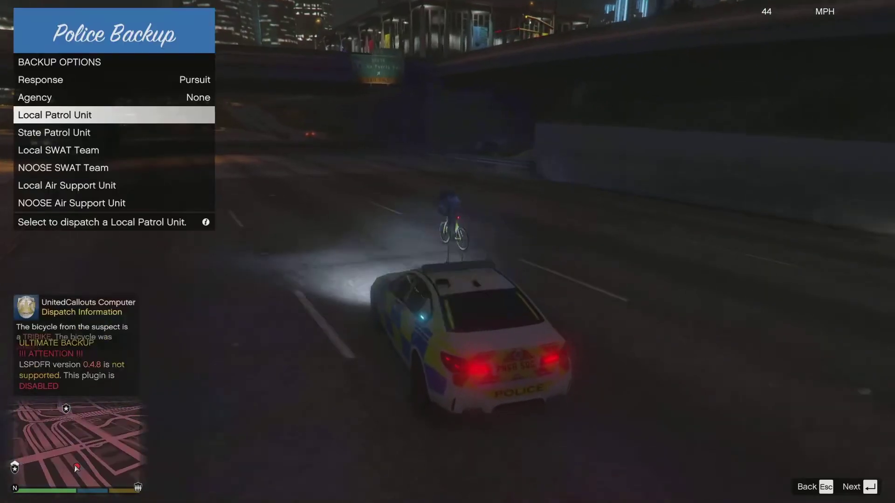
{"action": "key", "text": "Return"}
{"action": "key", "text": "s"}
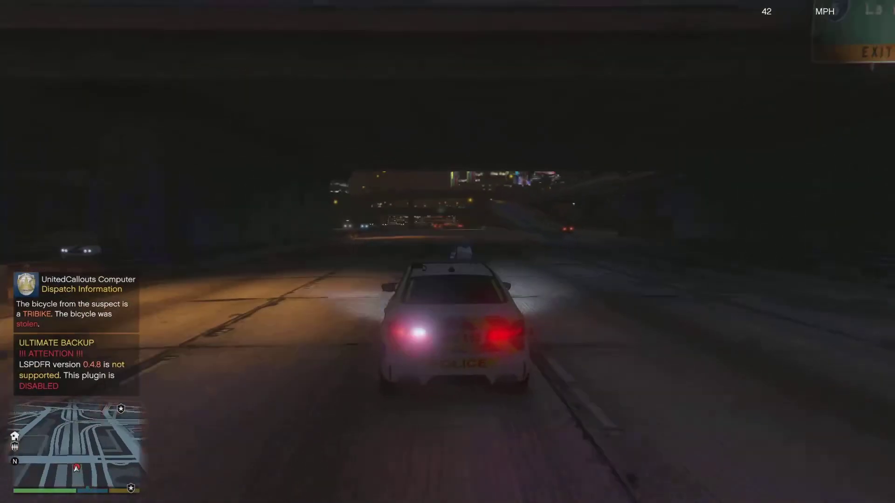
Catch up with the cyclist near Palomino Ave, stop the police car and get out.
{"action": "key", "text": "w"}
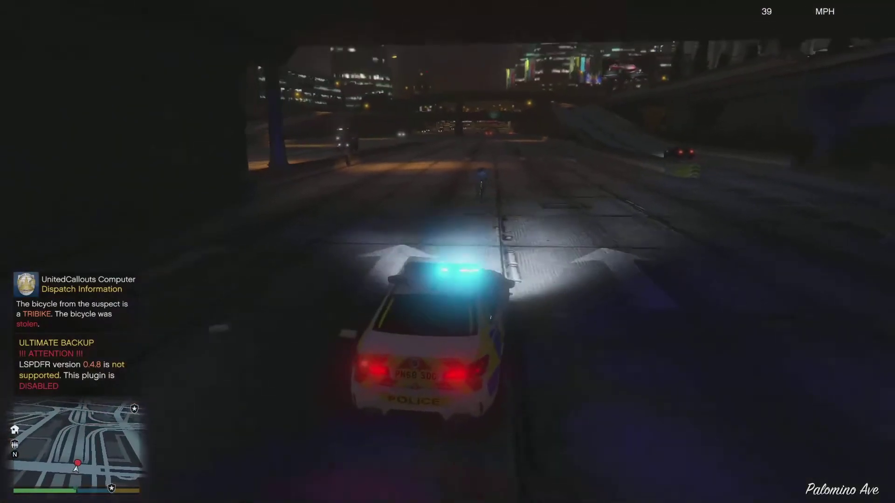
{"action": "key", "text": "c"}
{"action": "key", "text": "s"}
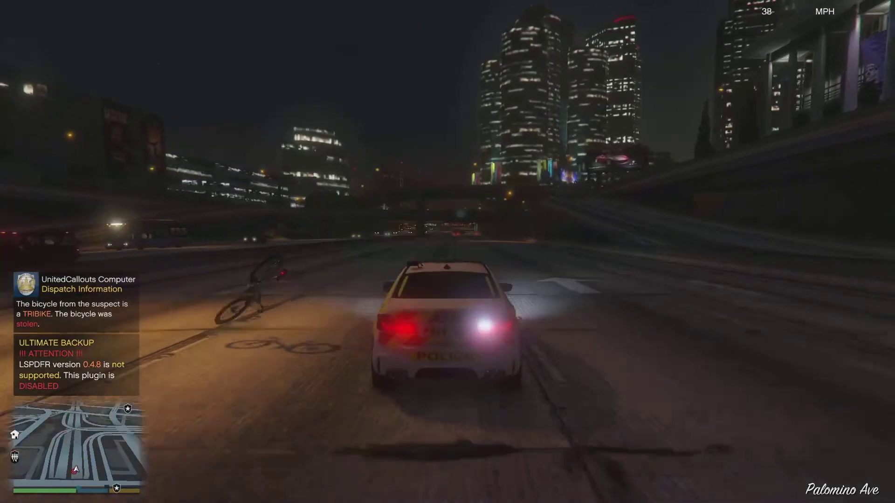
{"action": "key", "text": "c"}
{"action": "key", "text": "f"}
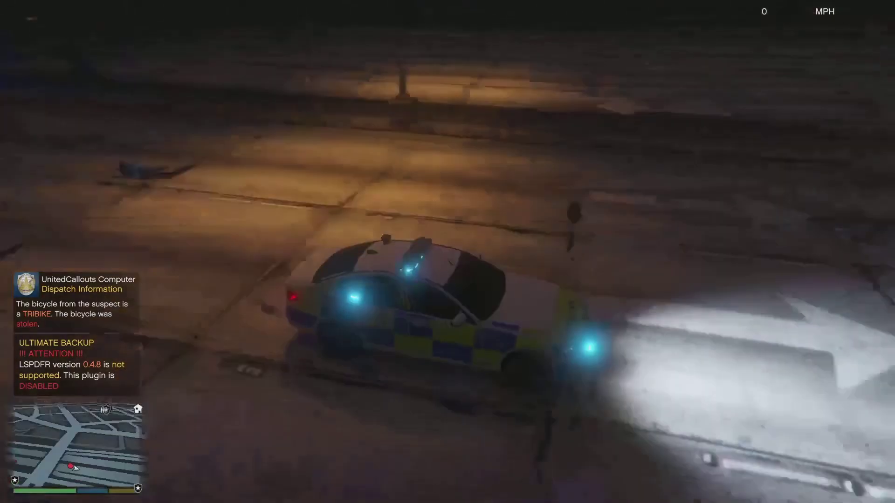
Chase the fleeing suspect on foot under the bridge and fire the stun gun at them.
{"action": "key", "text": "w"}
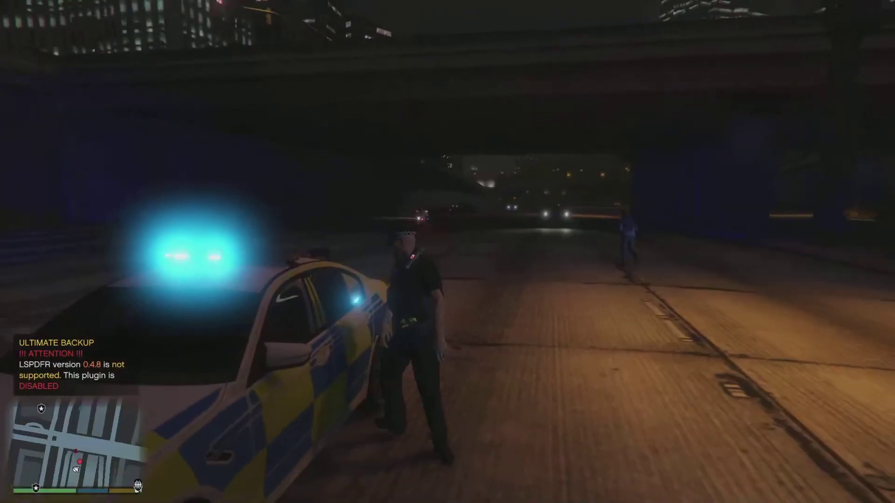
{"action": "key", "text": "shift+w"}
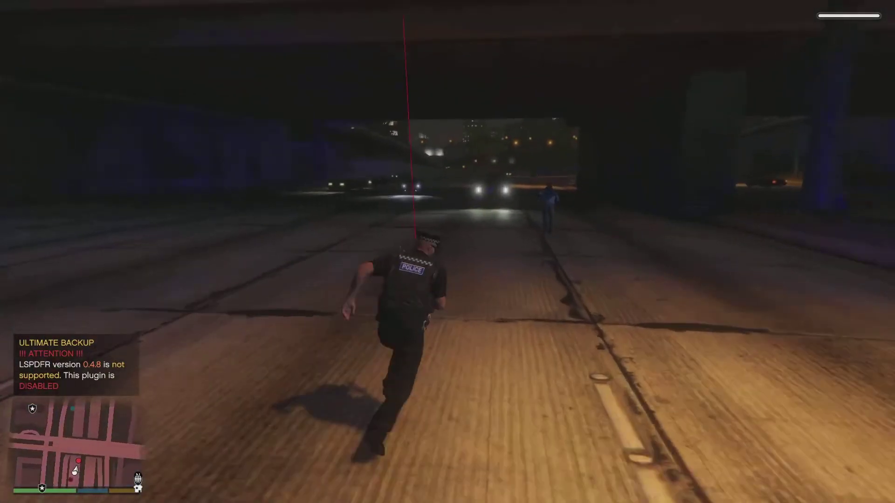
{"action": "key", "text": "shift+w"}
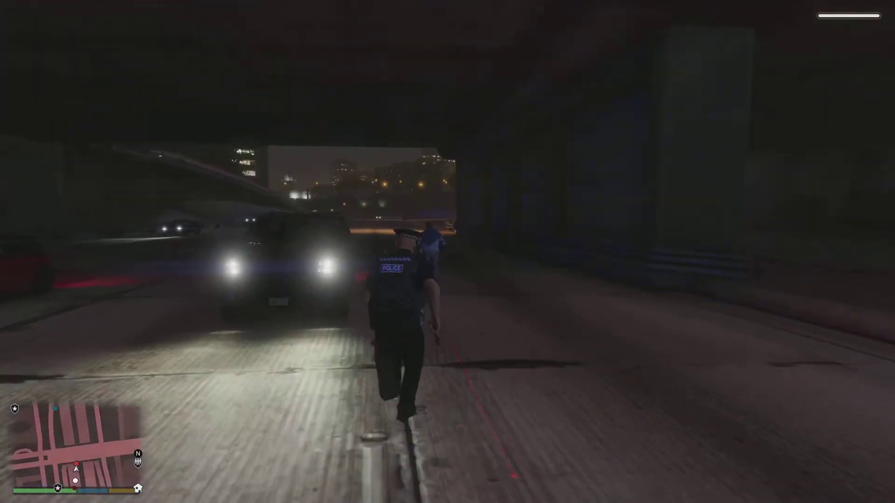
{"action": "right_click", "coordinate": [448, 251]}
{"action": "left_click", "coordinate": [446, 252]}
{"action": "key", "text": "w"}
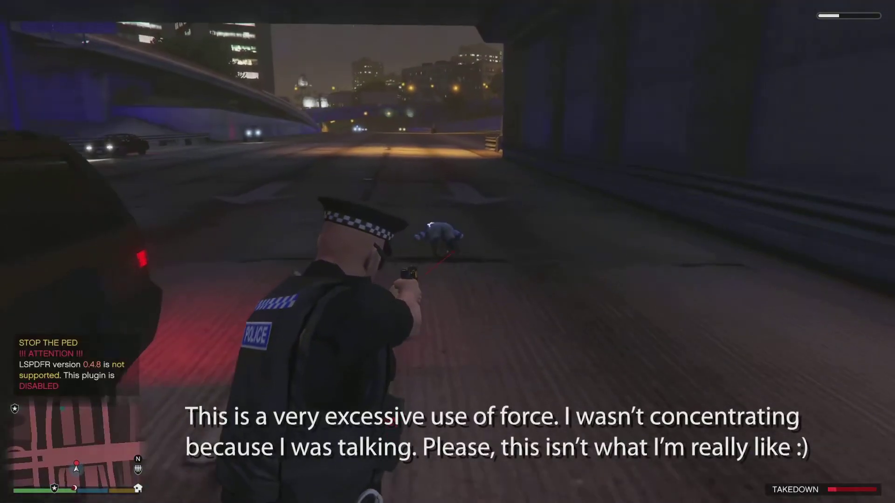
Approach the suspect at gunpoint, fire the stun gun again and arrest them on the ground.
{"action": "key", "text": "w"}
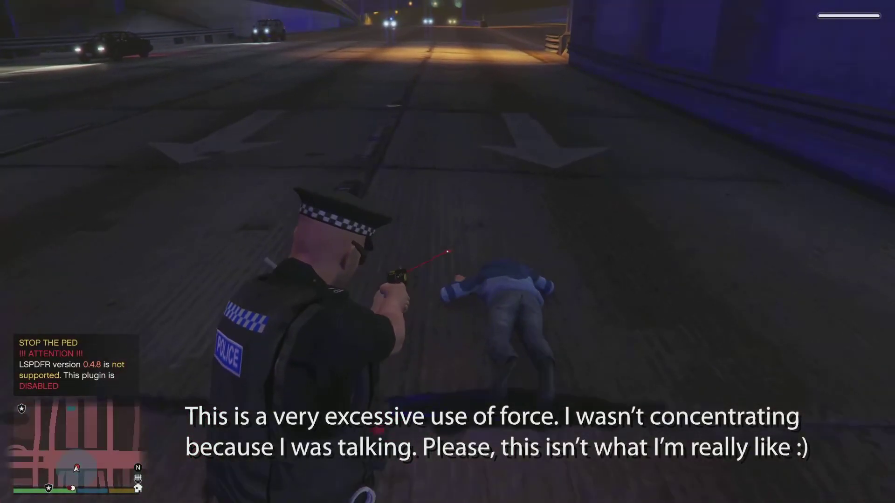
{"action": "key", "text": "w"}
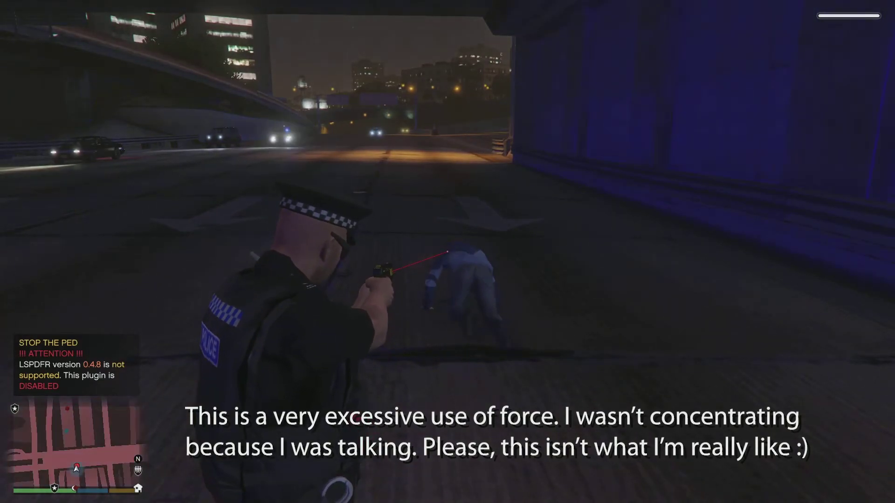
{"action": "key", "text": "w"}
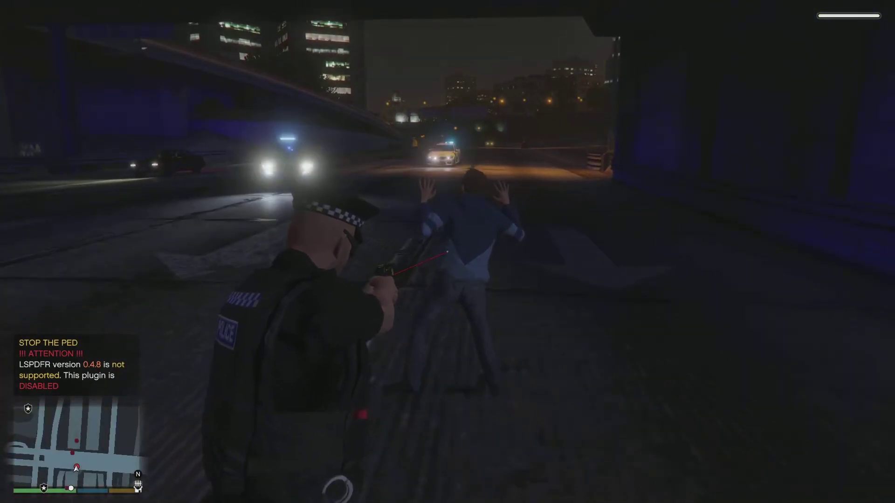
{"action": "left_click", "coordinate": [447, 251]}
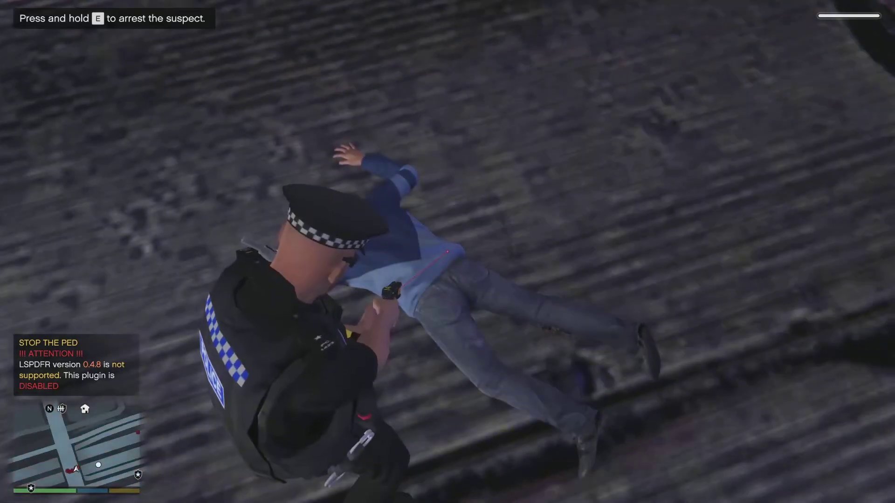
{"action": "key", "text": "e"}
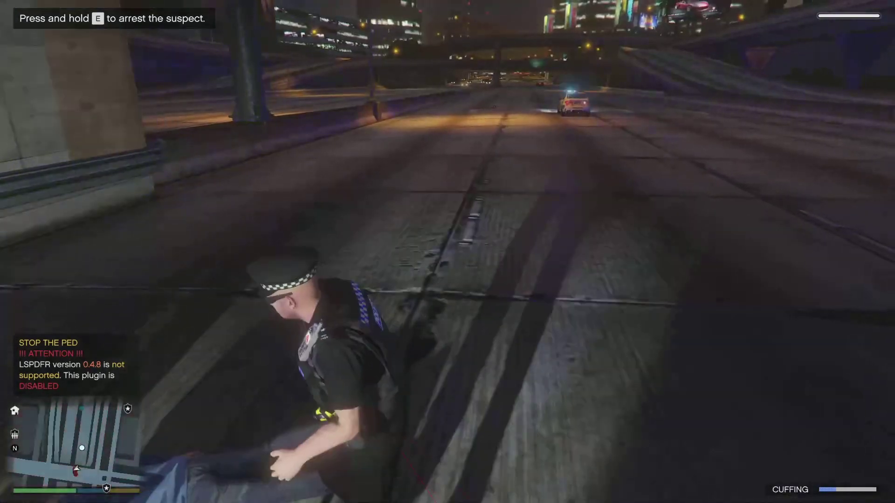